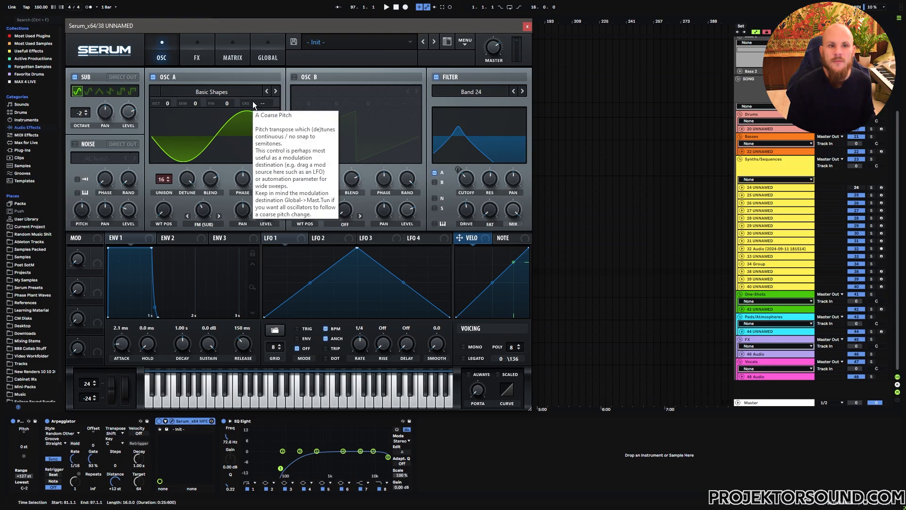
- Solo track 38 and compare its sound with Serum's sub oscillator switched off and back on
left_click(267, 58)
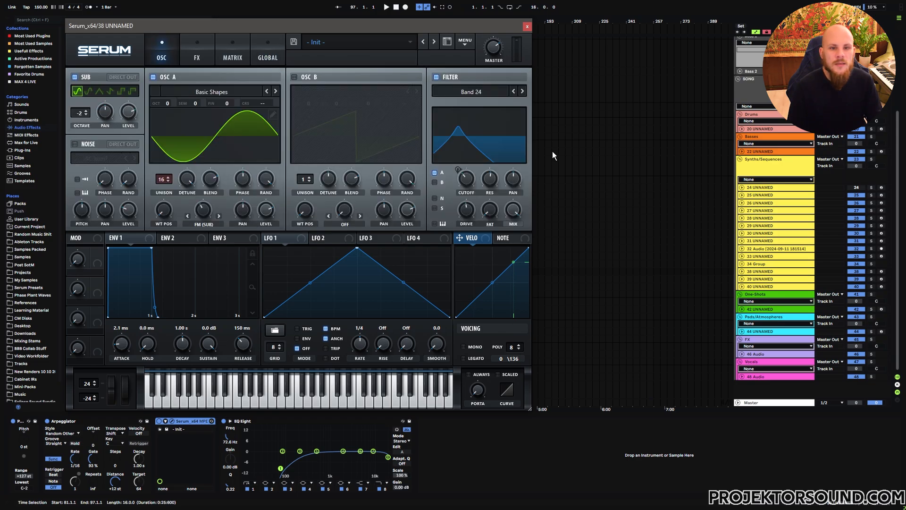
left_click(871, 272)
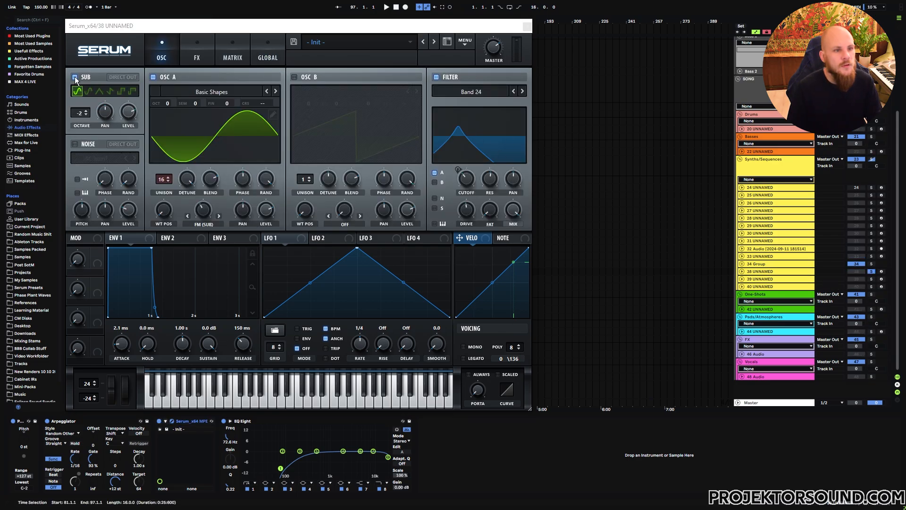
left_click(74, 76)
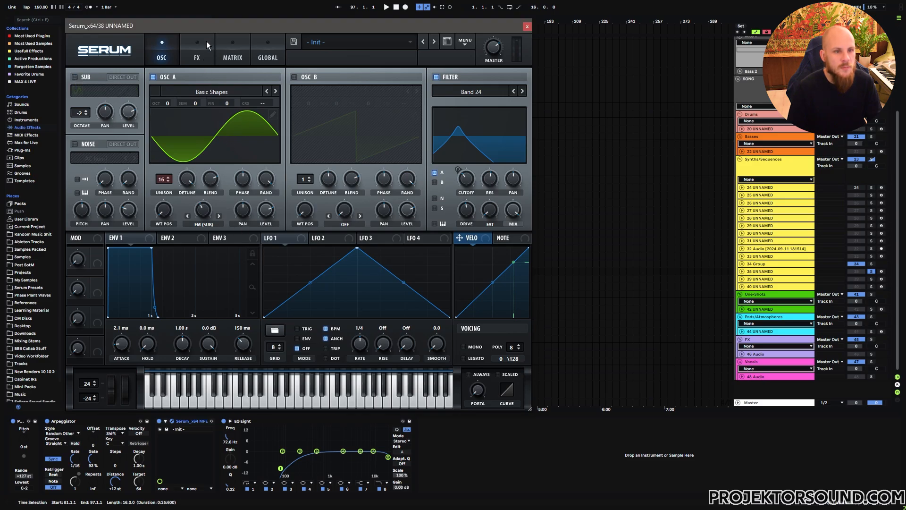
key("space")
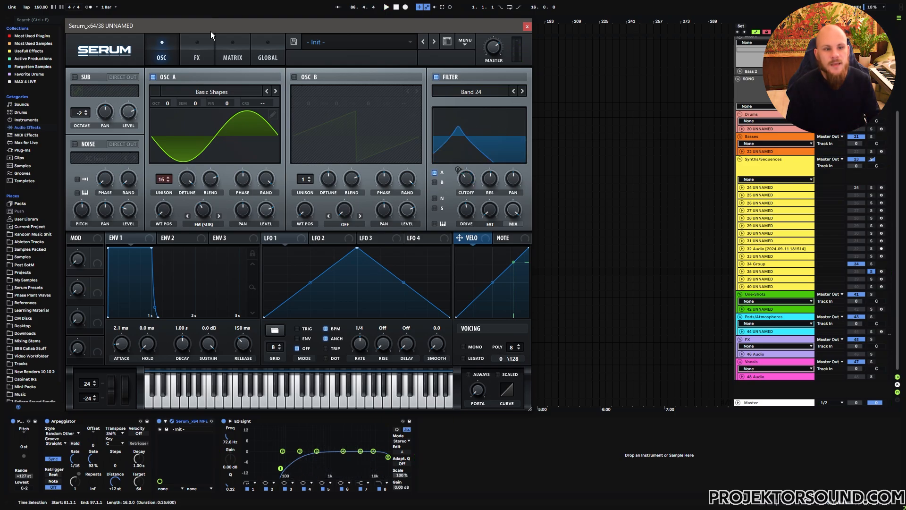
left_click(75, 77)
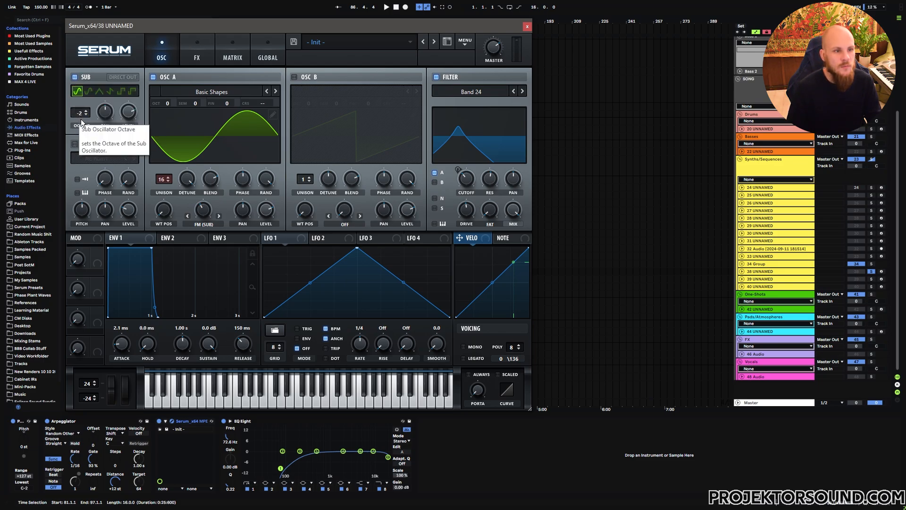
key("space")
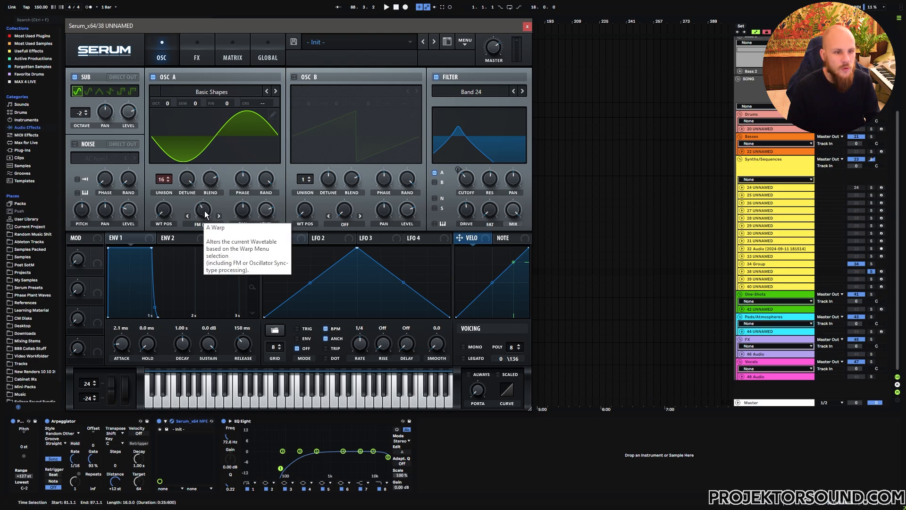
- Play the sequence while varying oscillator A's FM (Sub) warp amount in Serum
key("space")
left_click_drag(205, 211, 217, 167)
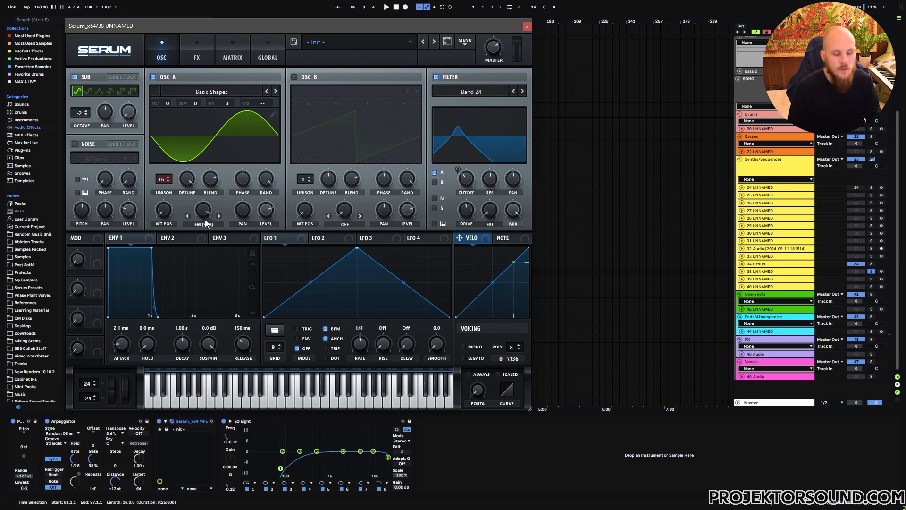
key("space")
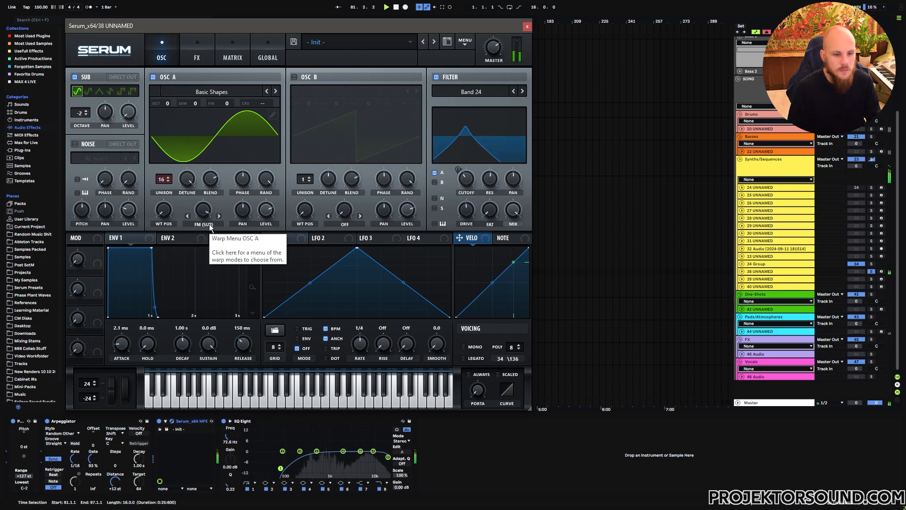
mouse_move(202, 212)
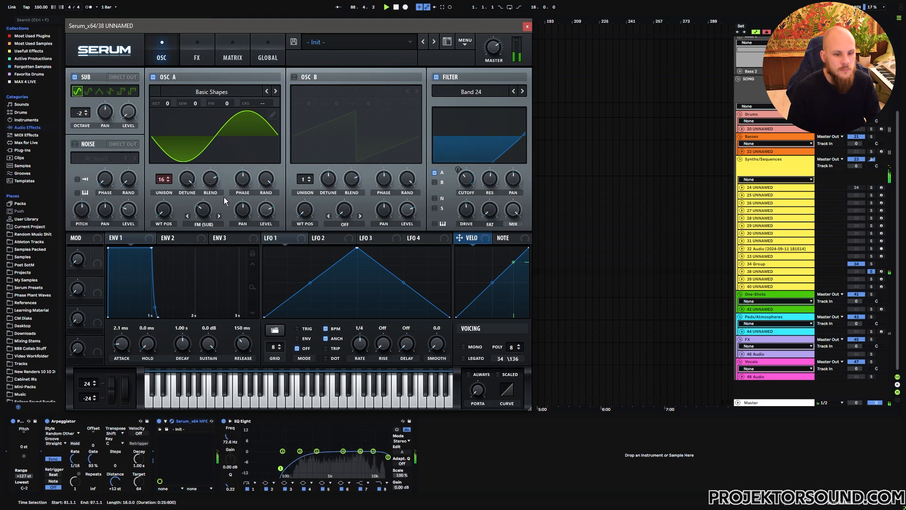
key("space")
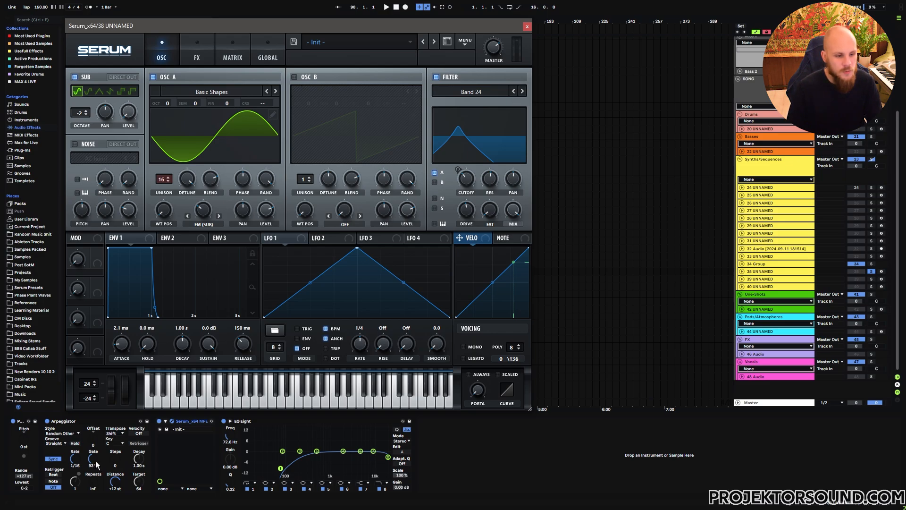
- Shorten the Arpeggiator's gate and play the sequence to hear the change
left_click_drag(95, 461, 96, 424)
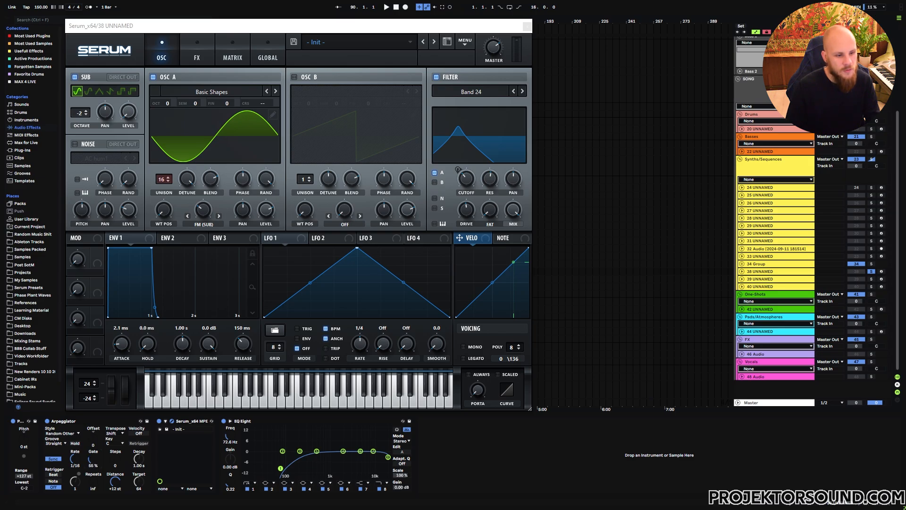
key("space")
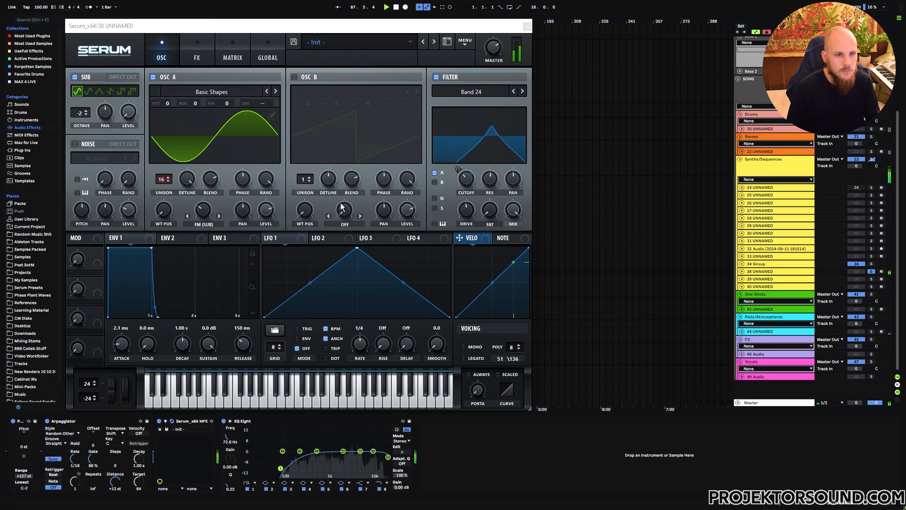
left_click(347, 27)
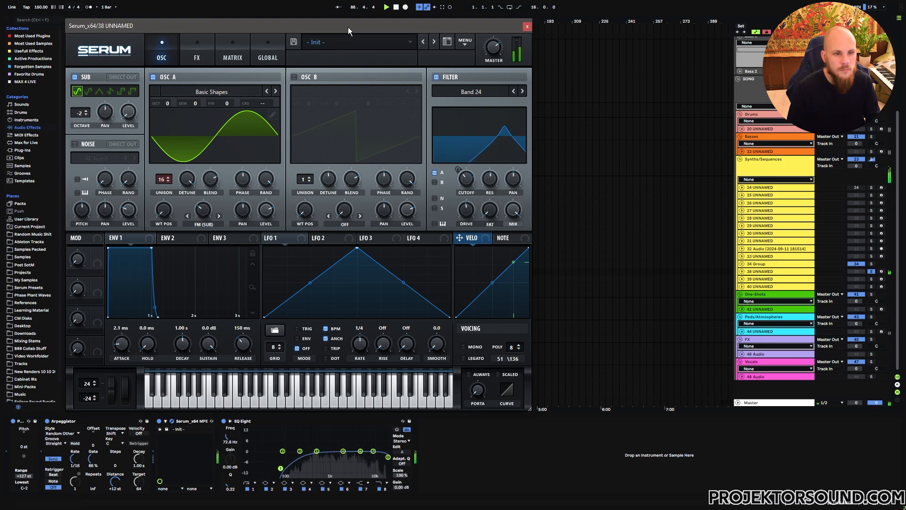
- Stop playback, review Serum's FX rack down to the EQ, and close the plug-in window
key("space")
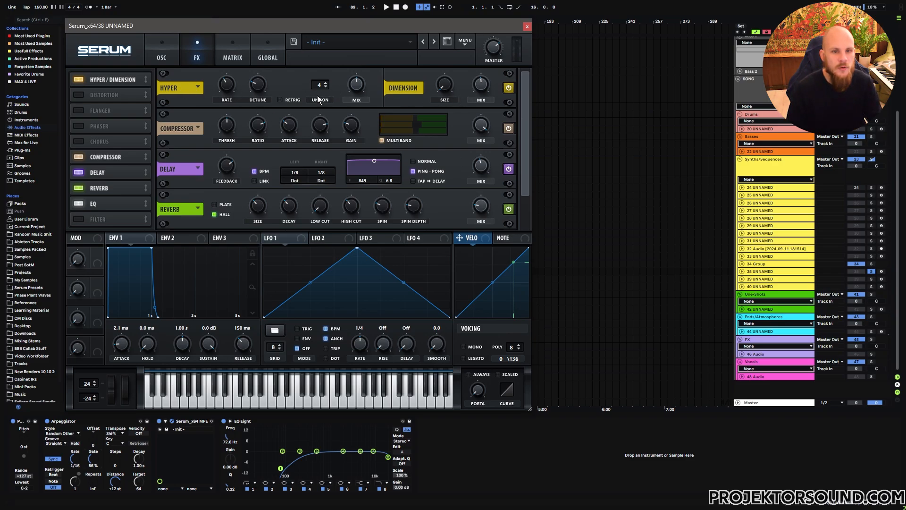
scroll(400, 97, "down", 1)
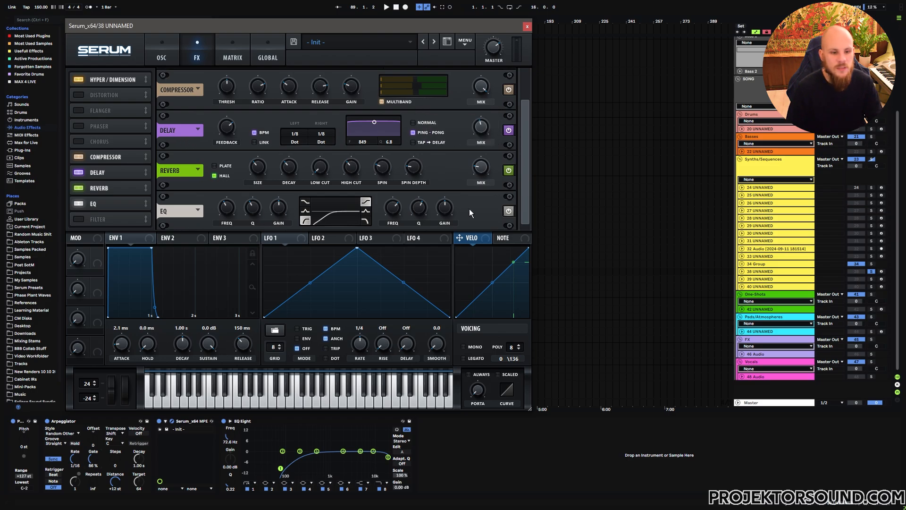
key("Escape")
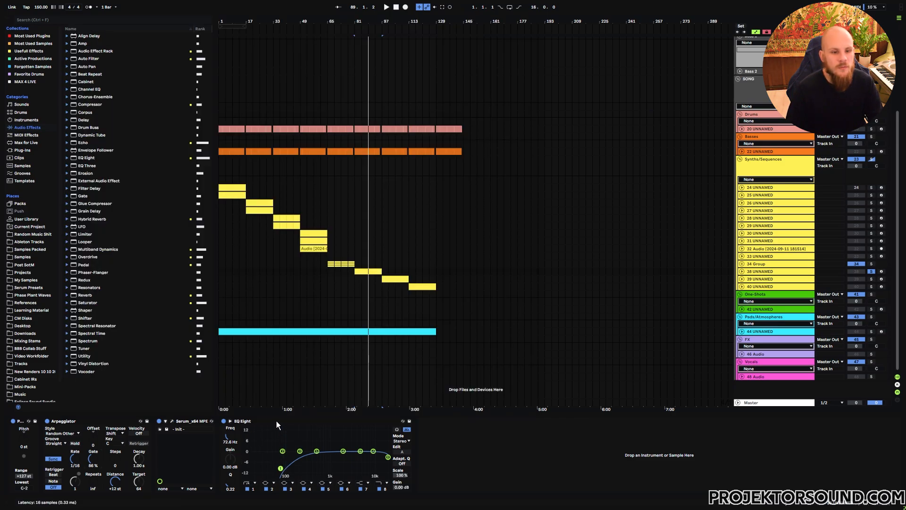
- Open track 38's MIDI clip in an enlarged piano roll and view its notes across all octaves
left_click(403, 268)
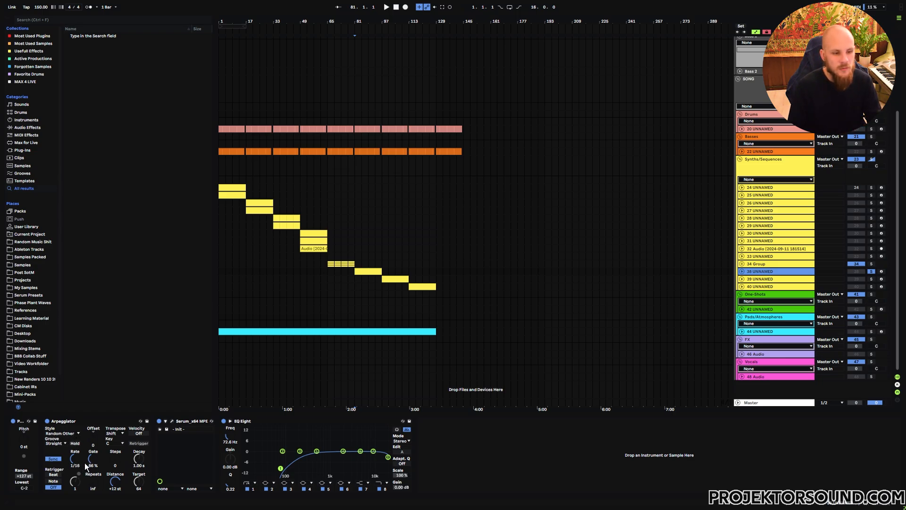
double_click(369, 271)
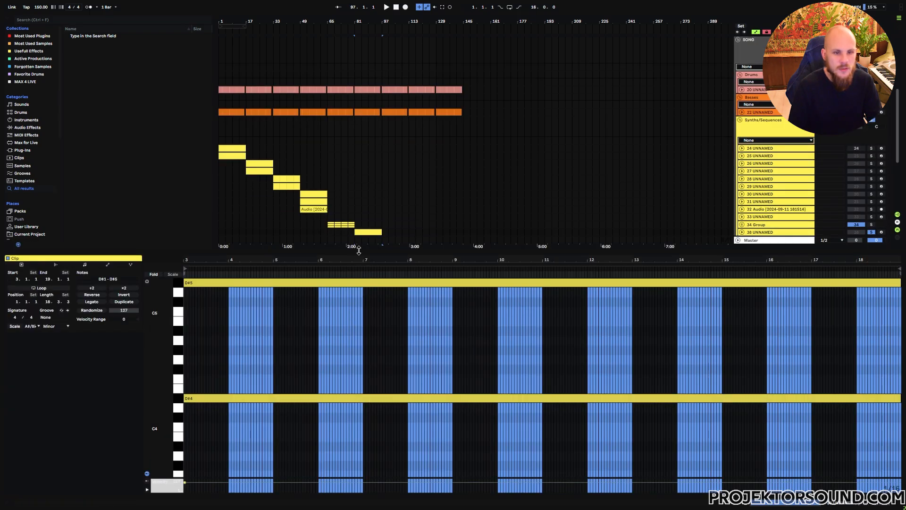
left_click_drag(359, 250, 359, 79)
left_click_drag(161, 222, 113, 223)
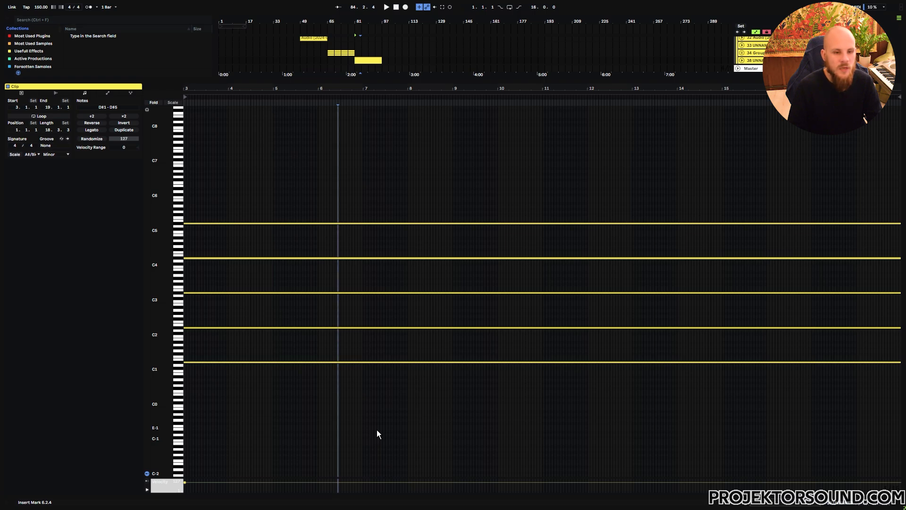
left_click(240, 186)
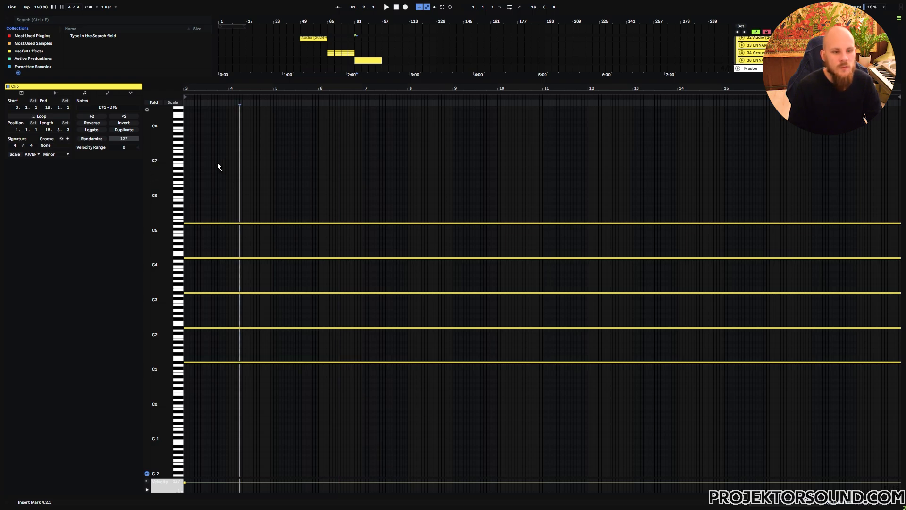
left_click_drag(217, 162, 297, 406)
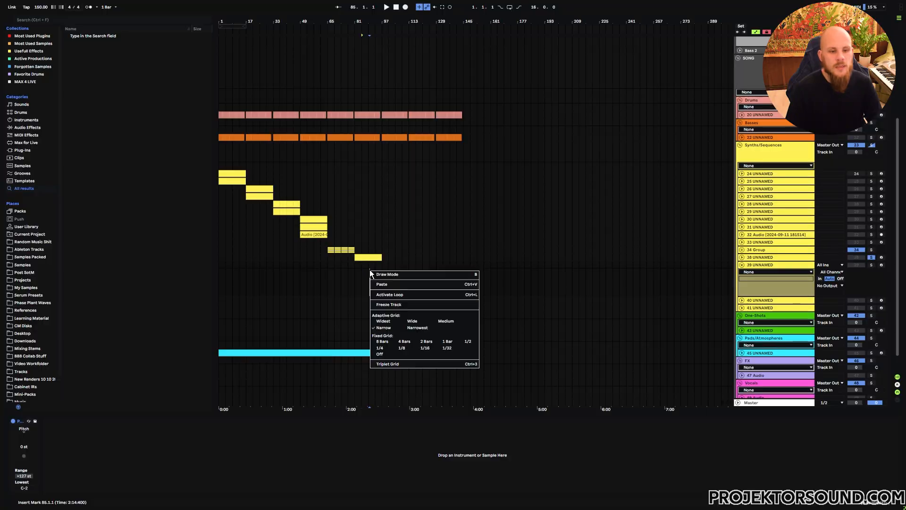
- Load the Vital synth as the instrument on the empty MIDI track 39
right_click(369, 269)
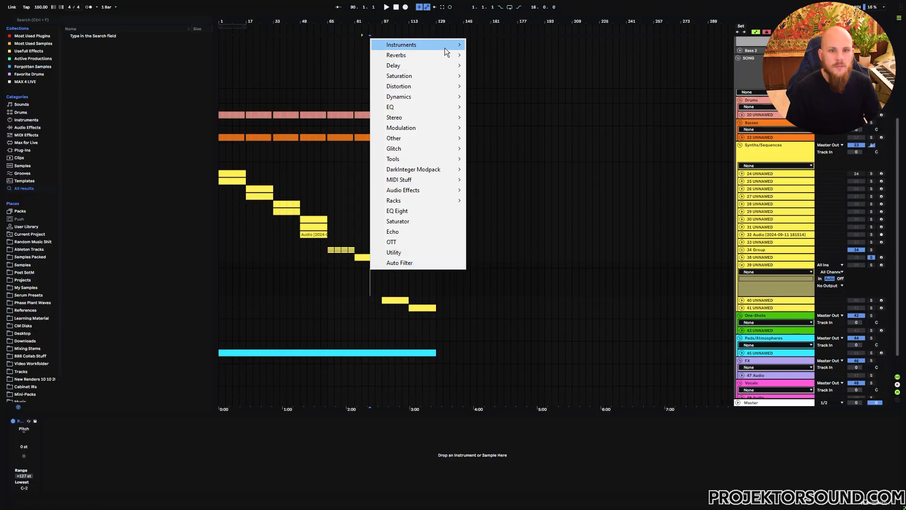
mouse_move(445, 47)
left_click(502, 55)
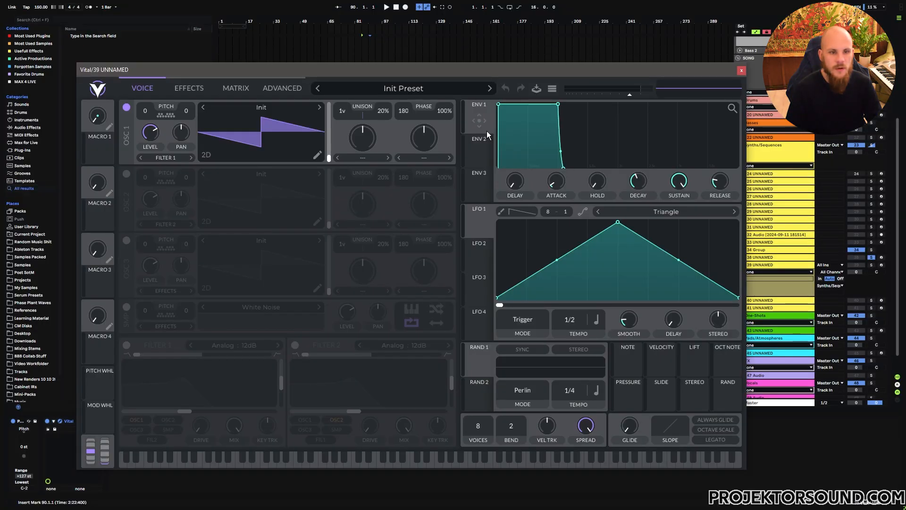
- Load the Basic Shapes wavetable from the favorites into Vital's oscillator 1 and close the wavetable browser
left_click(403, 88)
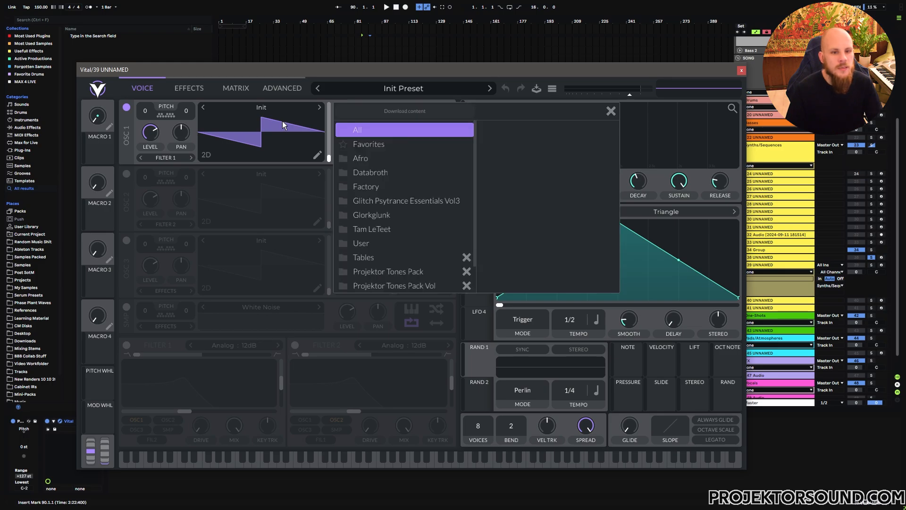
left_click(368, 143)
left_click(529, 131)
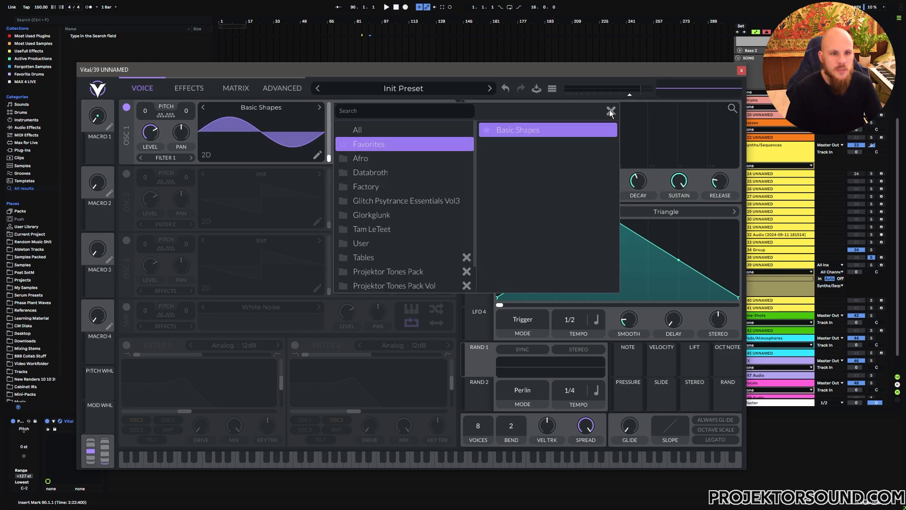
left_click(610, 110)
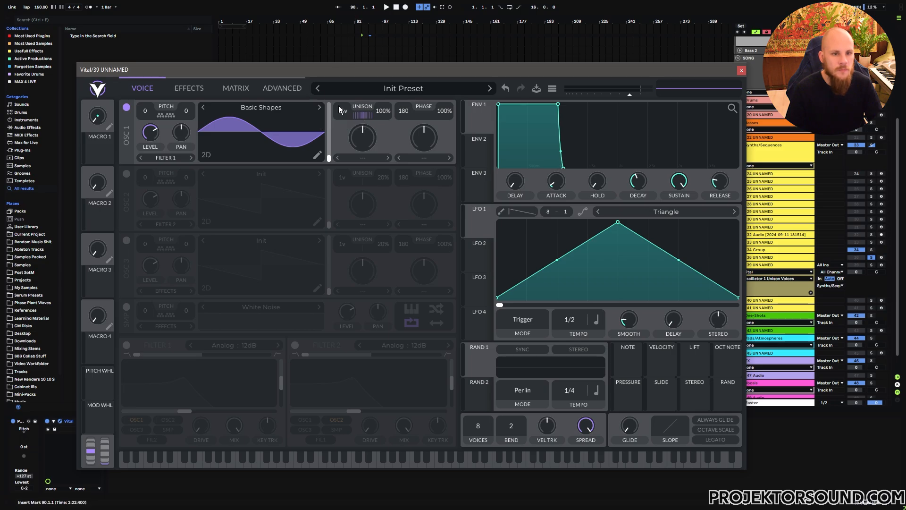
- Set oscillator 1's unison to 16 voices and its advanced detune range to 48, keeping the Unison stack mode
left_click_drag(369, 107, 374, 151)
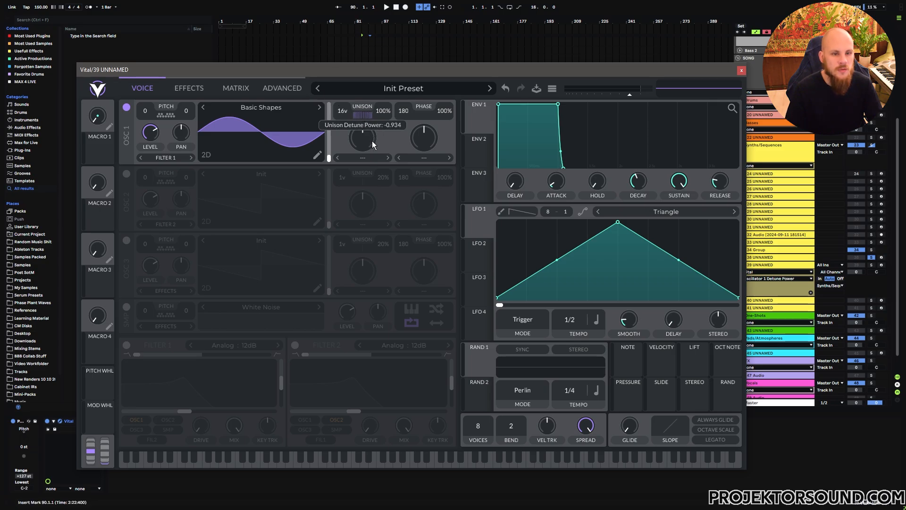
left_click(288, 88)
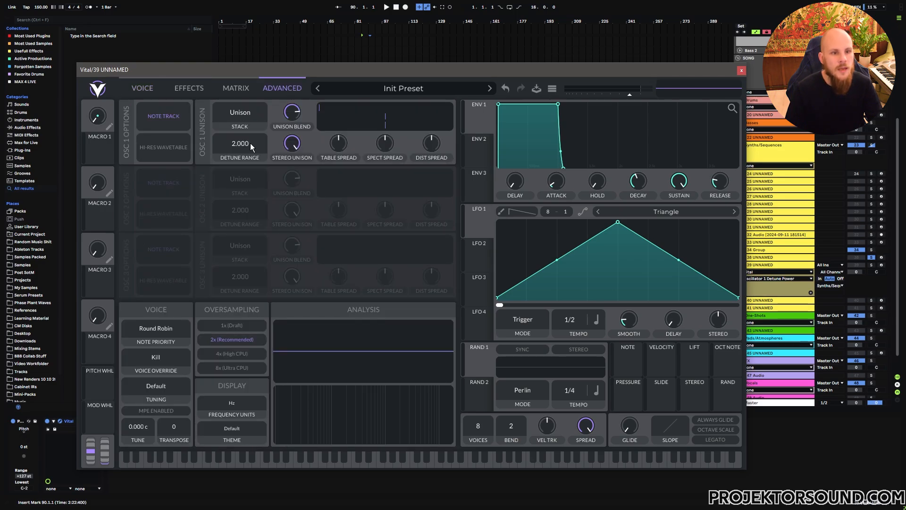
left_click_drag(250, 143, 259, 41)
left_click(248, 114)
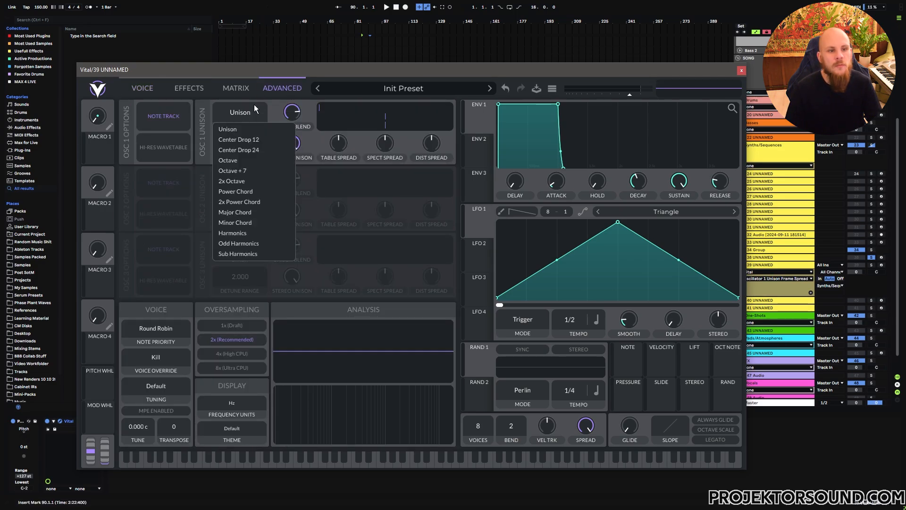
left_click(338, 149)
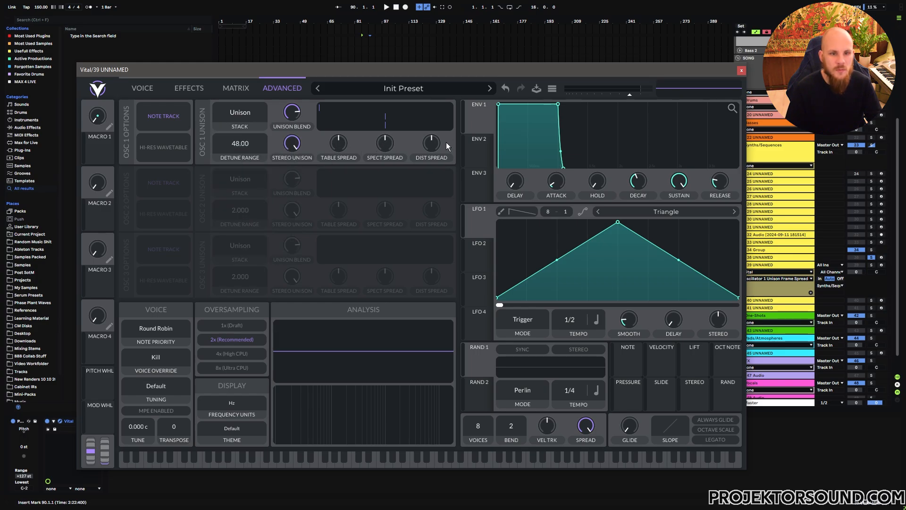
- Raise oscillator 1's unison detune power and assign the RAND source to modulate the unison detune
left_click(142, 88)
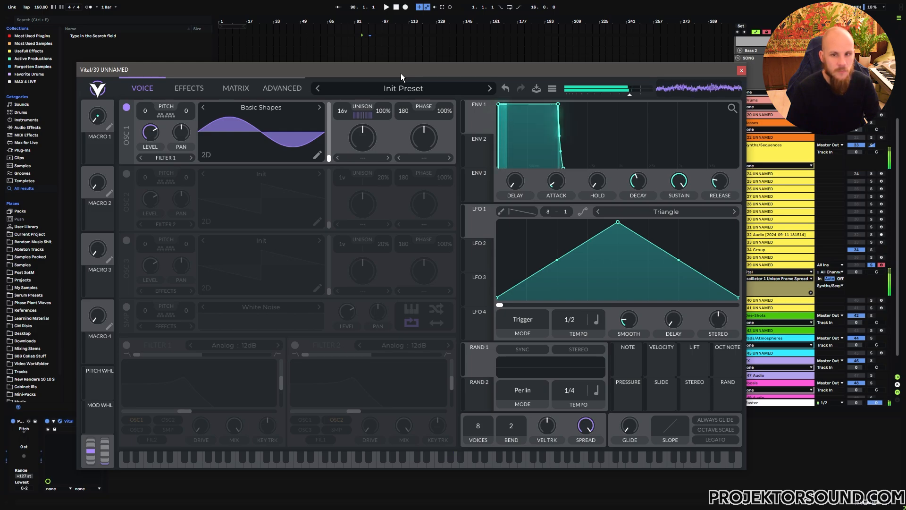
left_click_drag(365, 118, 381, 75)
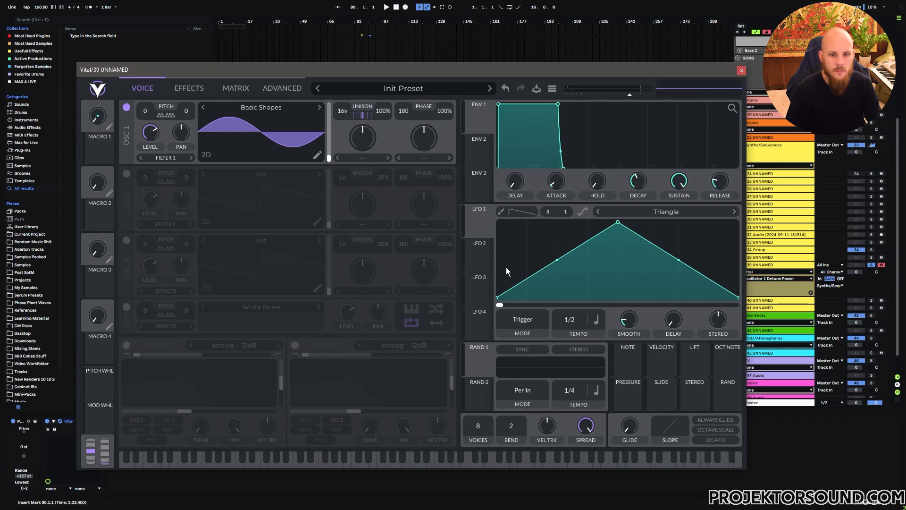
left_click_drag(727, 398, 393, 140)
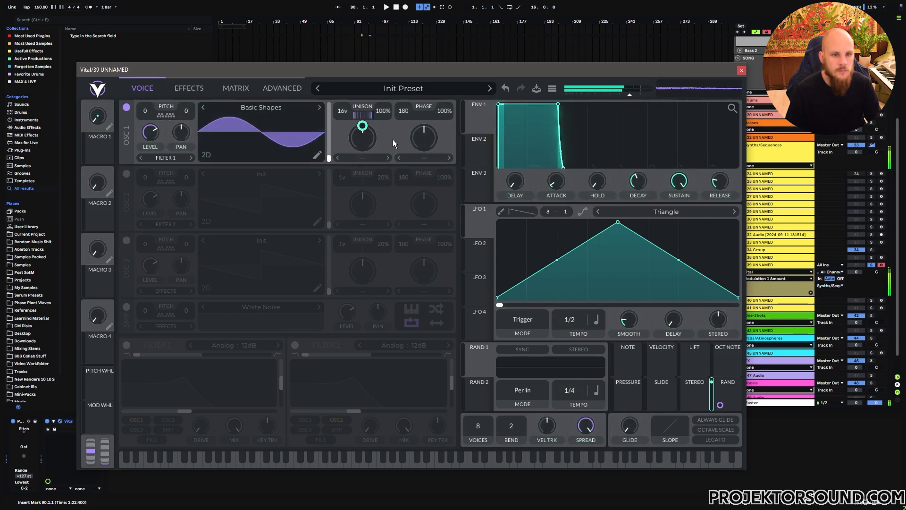
- Set oscillator 1's phase distortion mode to FM <- Osc 2
left_click(423, 158)
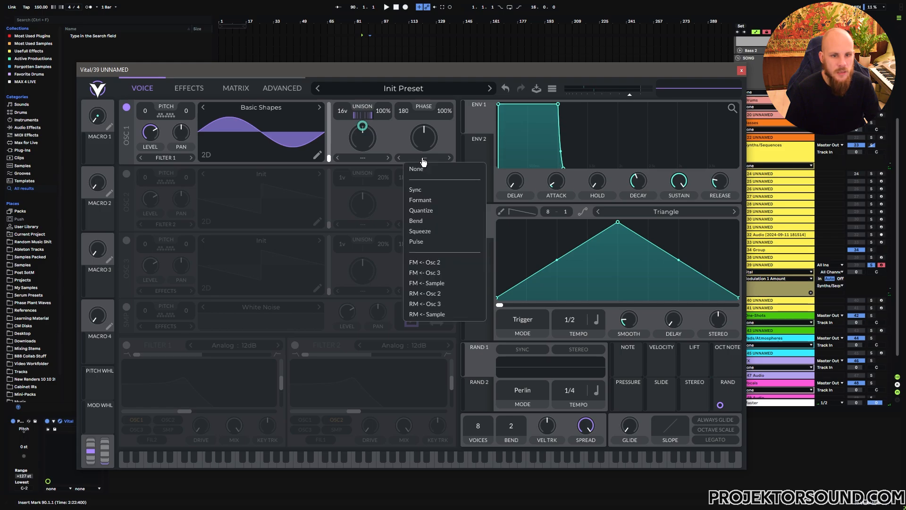
left_click(426, 262)
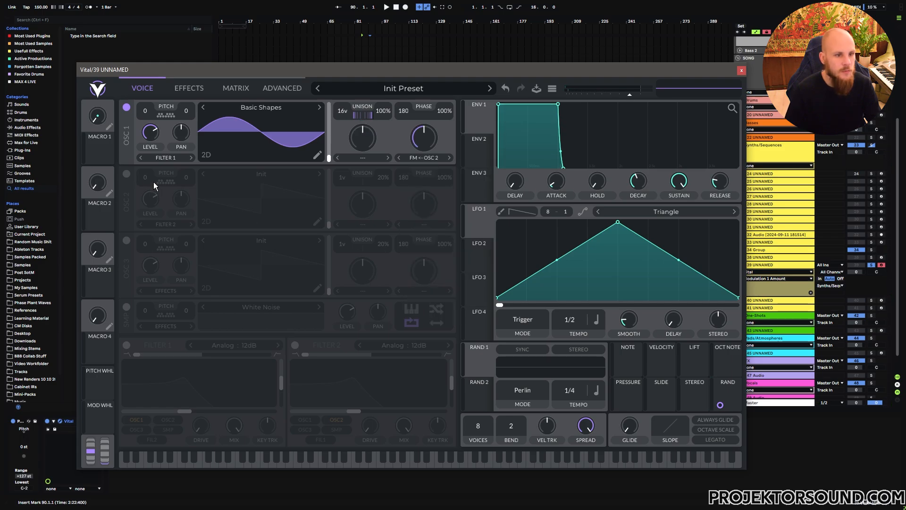
- Enable oscillator 2 with the Basic Shapes wavetable, turn its level down to zero and raise oscillator 1's FM amount
left_click(128, 174)
left_click(271, 178)
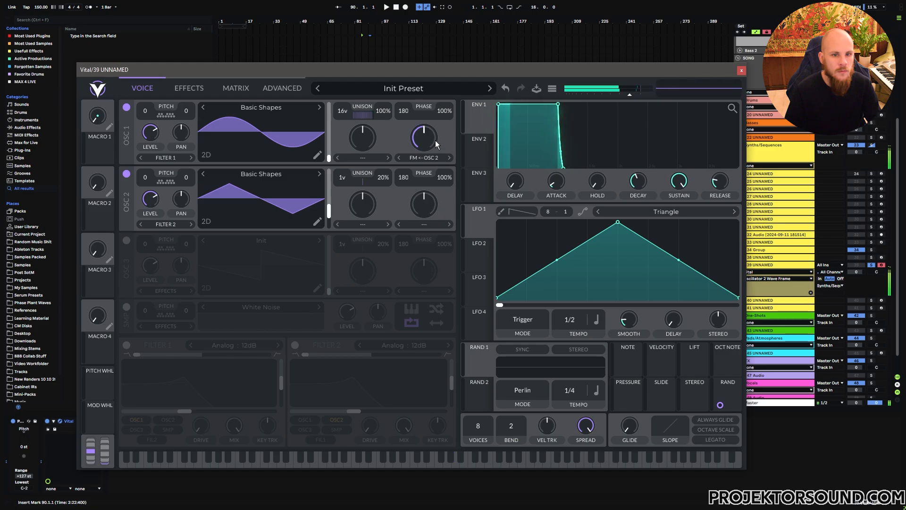
mouse_move(429, 135)
left_mouse_down()
mouse_move(428, 150)
mouse_move(427, 126)
left_mouse_up()
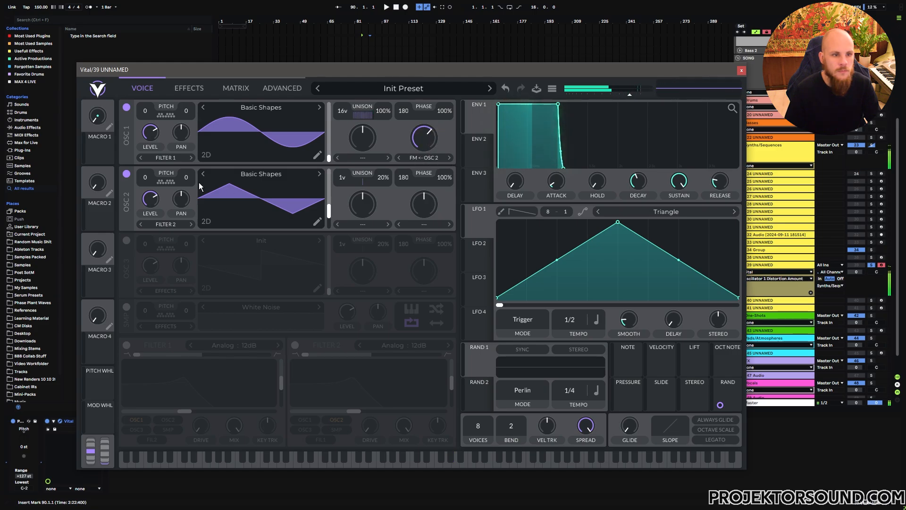
left_click_drag(150, 199, 149, 289)
- Transpose oscillator 2 down to -24 and audition different FM amounts on oscillator 1 while playing notes
left_click_drag(418, 138, 415, 156)
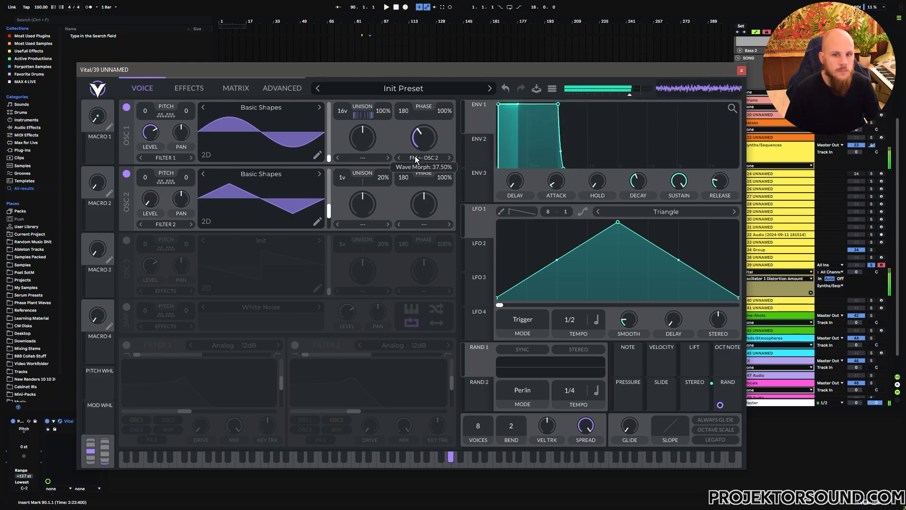
left_click_drag(145, 177, 142, 227)
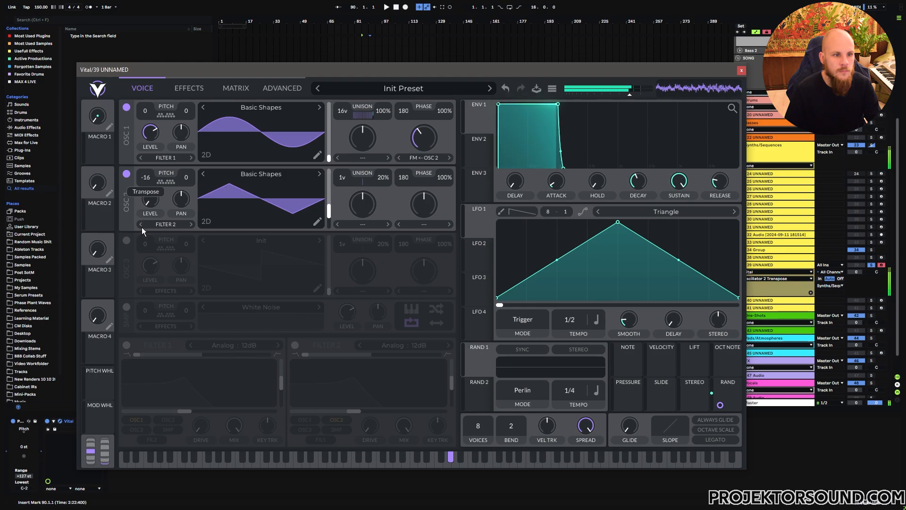
left_click_drag(424, 142, 435, 157)
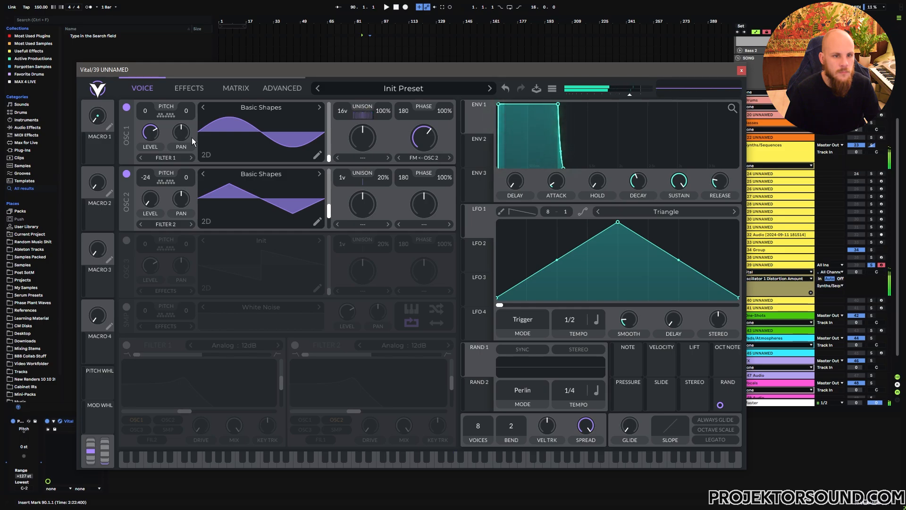
key("a")
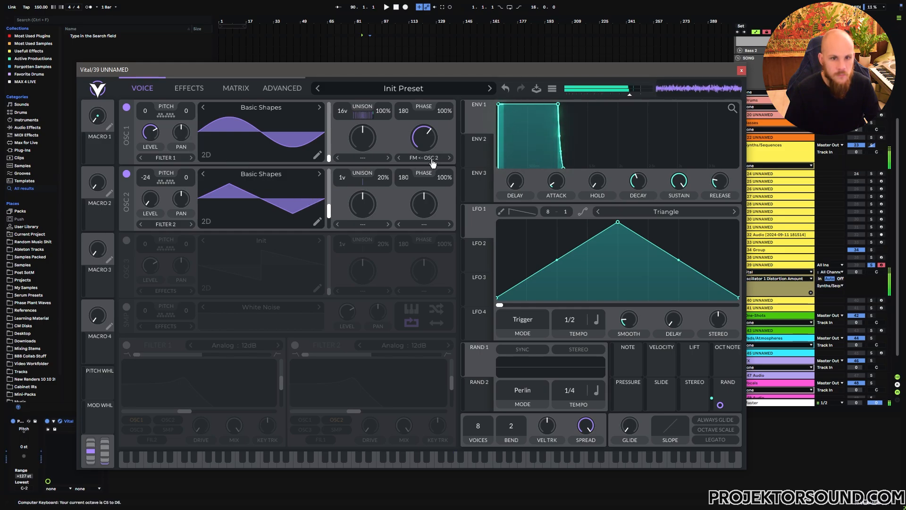
left_click_drag(431, 144, 429, 163)
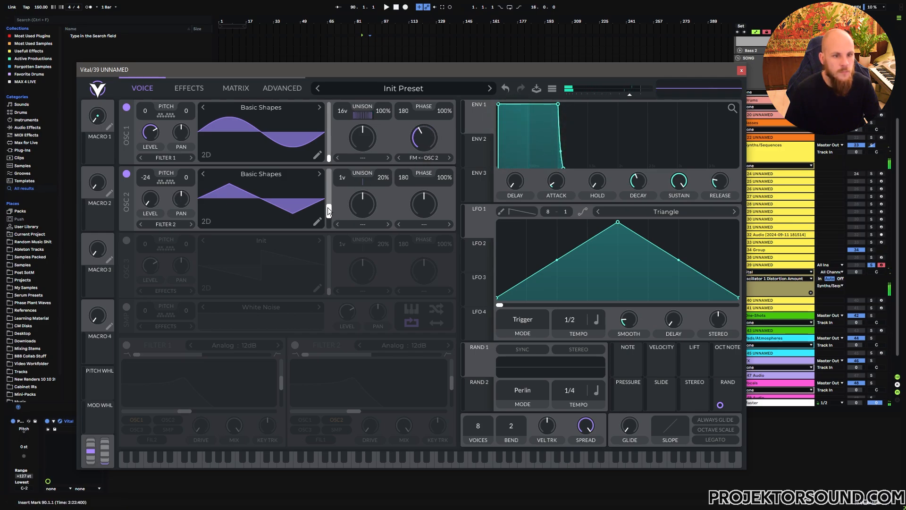
- Lower oscillator 1's FM amount and modulate it with RAND 1 set to Sample & Hold mode, Freeze tempo and stereo
left_click_drag(328, 208, 330, 201)
left_click_drag(431, 144, 432, 163)
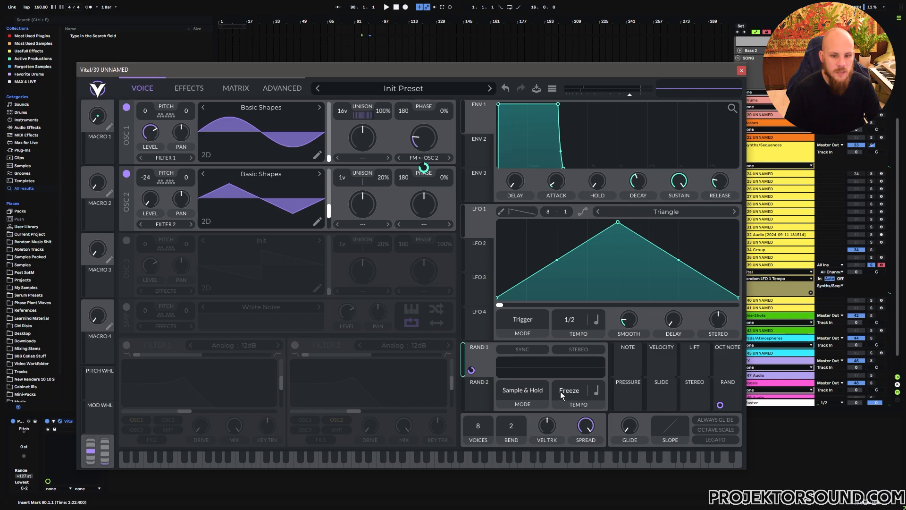
left_click(582, 352)
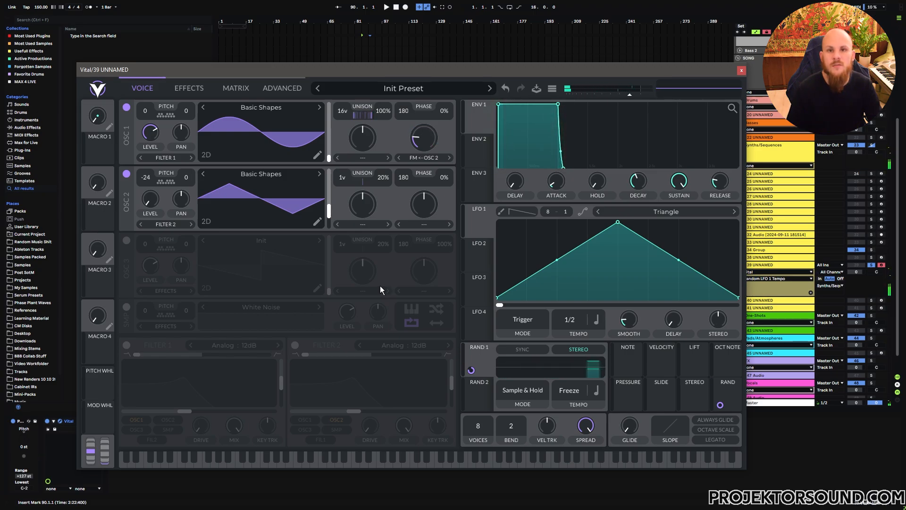
- Enable Vital's chorus effect, raise its cutoff and feedback, and reduce its mix and depth
left_click(189, 88)
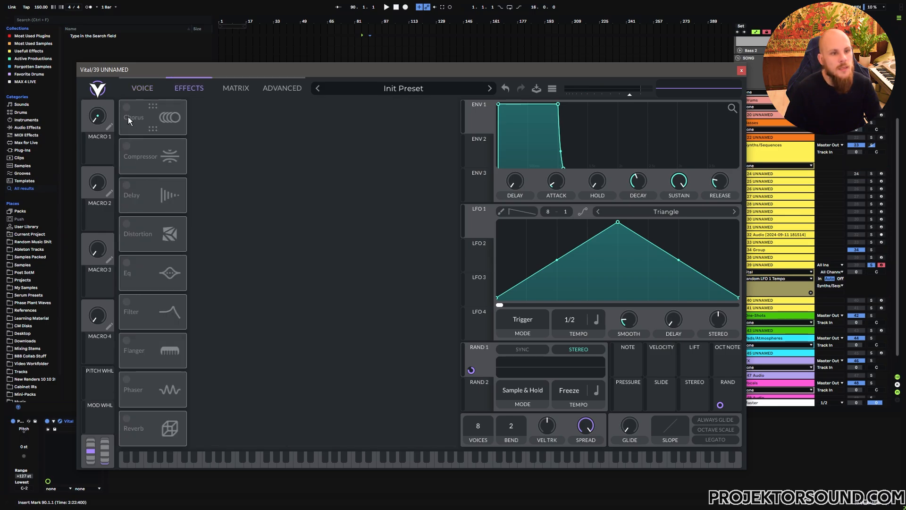
left_click(127, 108)
left_click_drag(434, 115, 403, 124)
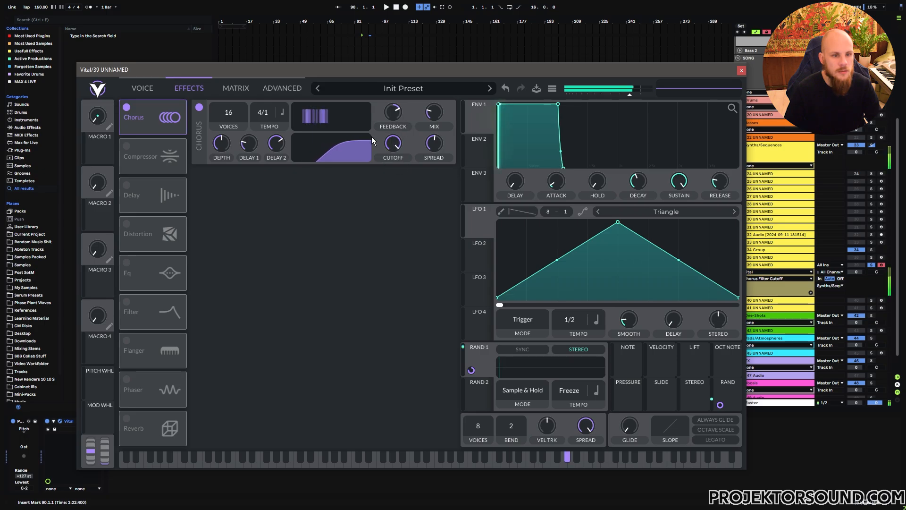
left_click(393, 112)
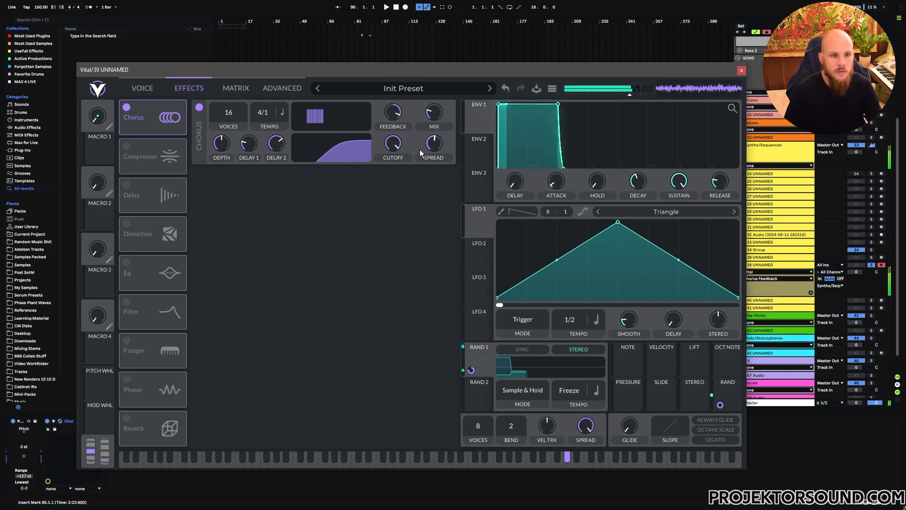
left_click_drag(431, 113, 399, 117)
left_click(400, 113)
left_click_drag(223, 143, 224, 152)
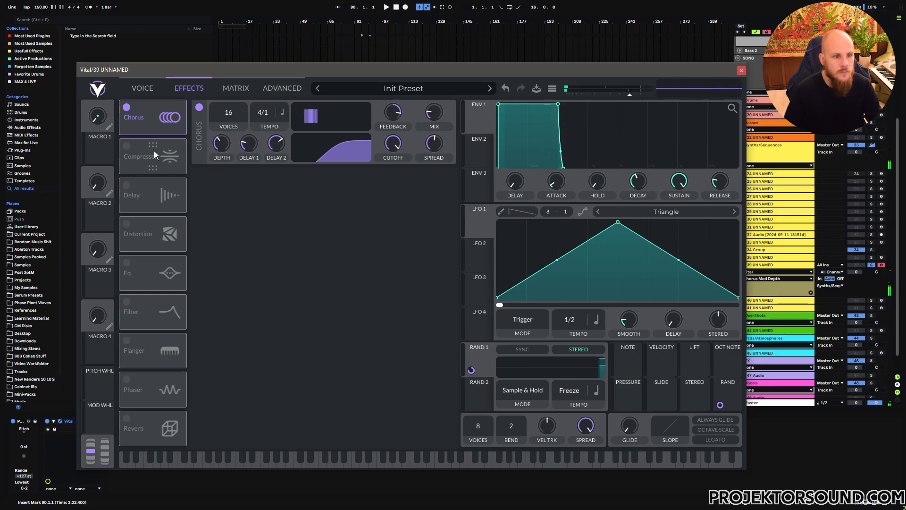
- Enable the delay effect at a 1/8 tempo, change its tempo sync type and set its mode to Ping Pong
left_click(126, 188)
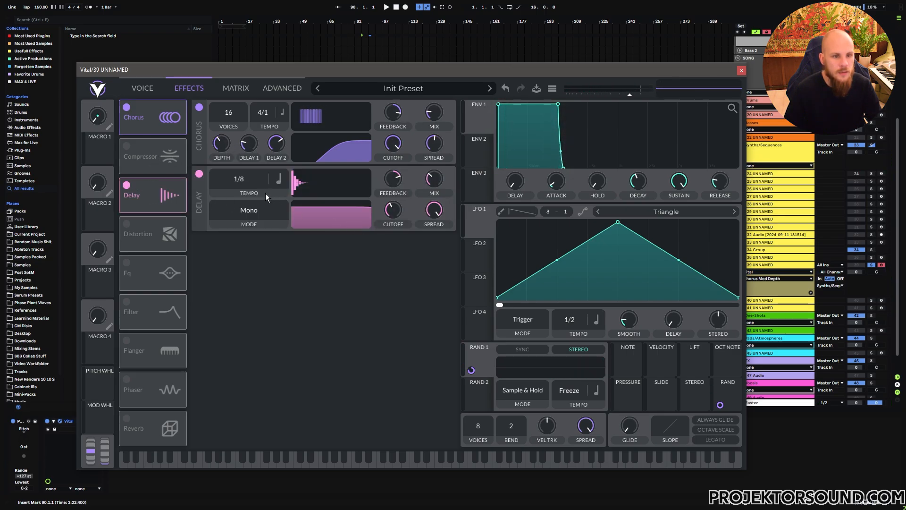
left_click(279, 179)
left_click(293, 217)
left_click(251, 212)
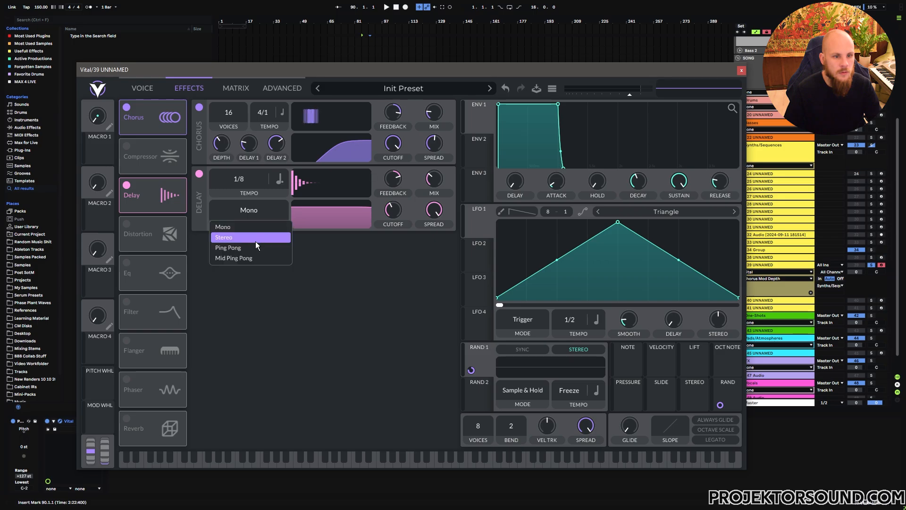
left_click(256, 247)
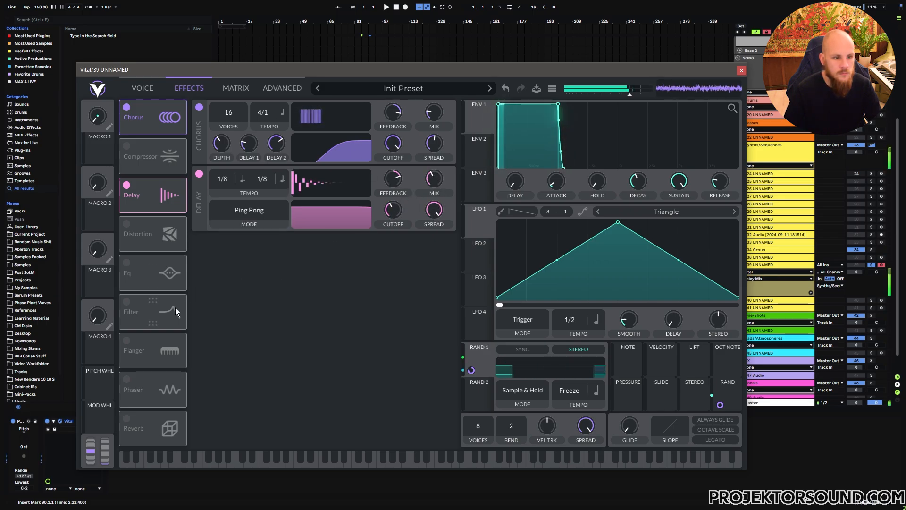
- Enable the reverb, place it directly after the delay in the effect chain and raise its mix, then hide the plugin window
left_click(127, 418)
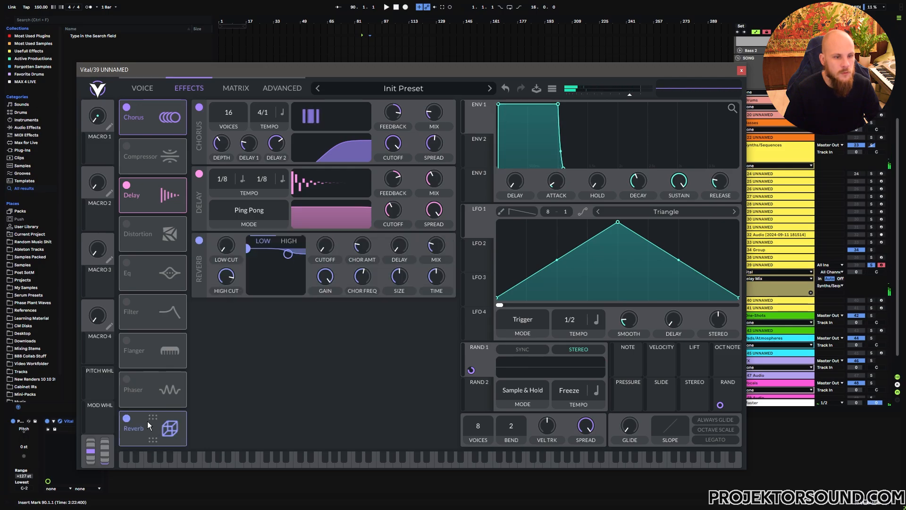
left_click_drag(147, 421, 158, 234)
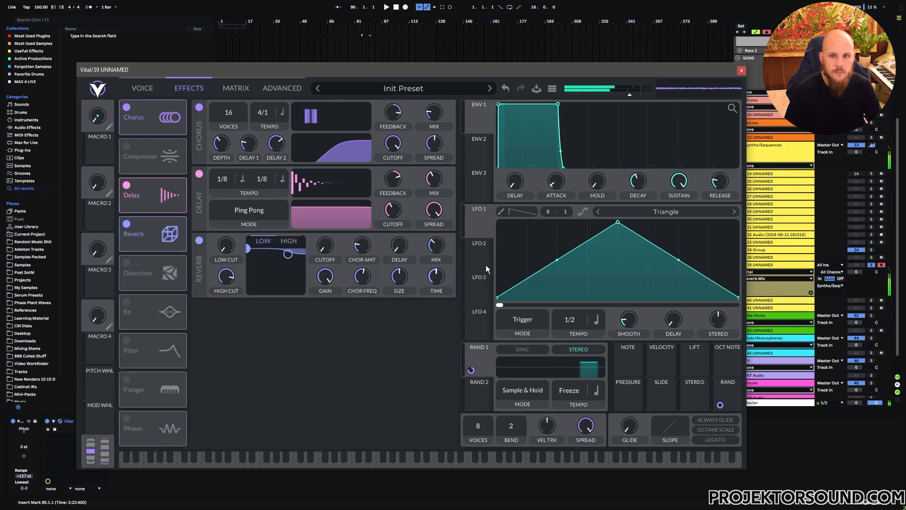
key("ctrl+alt+p")
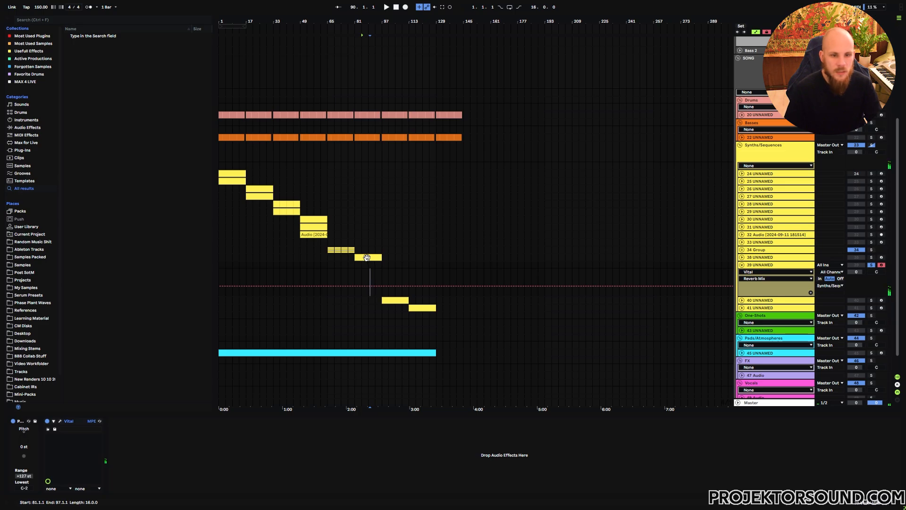
- Copy the MIDI clip at bar 81 from track 38 to the same position on track 39
left_click(367, 257)
key("ctrl+c")
left_click(354, 266)
key("ctrl+v")
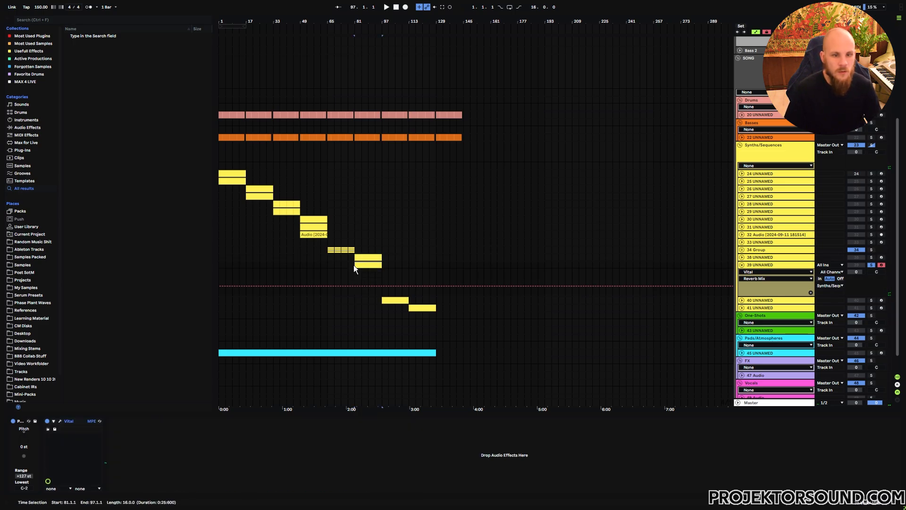
- Copy the Arpeggiator from track 38 and paste it before Vital on track 39
key("Up")
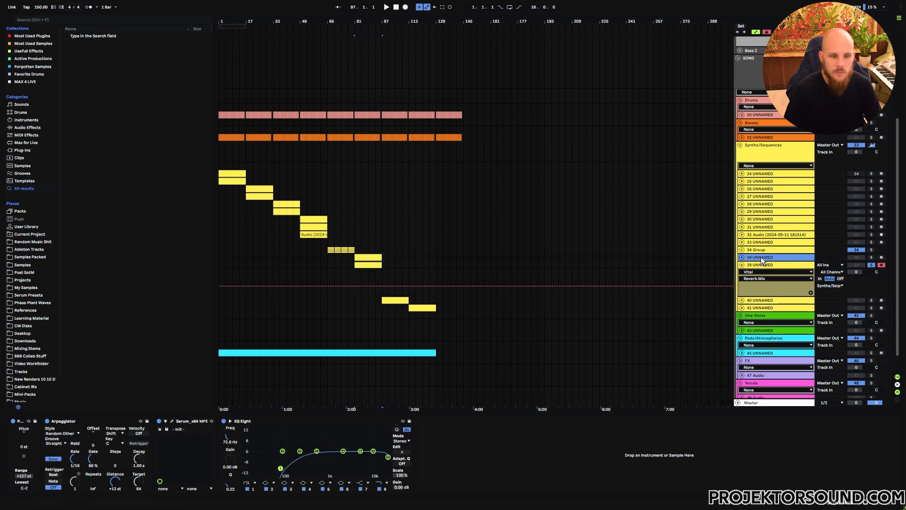
left_click(68, 422)
left_click(761, 265)
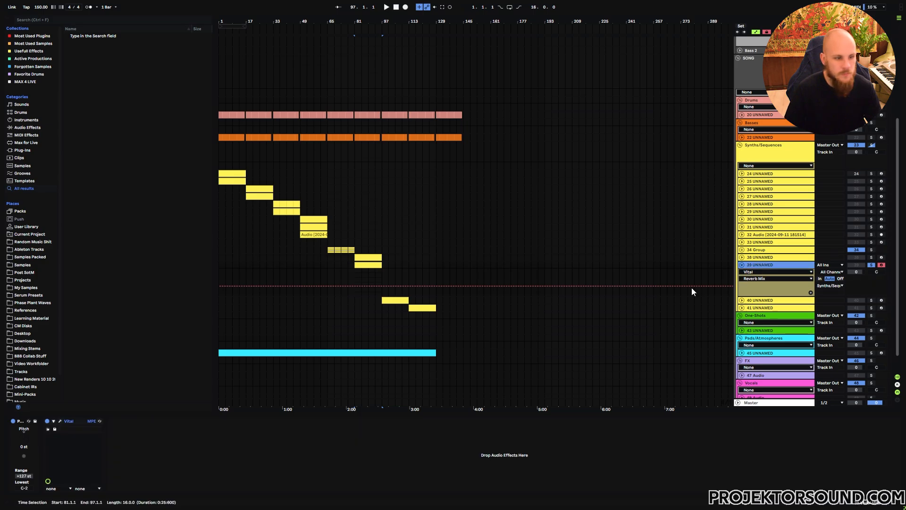
left_click(73, 421)
key("ctrl+v")
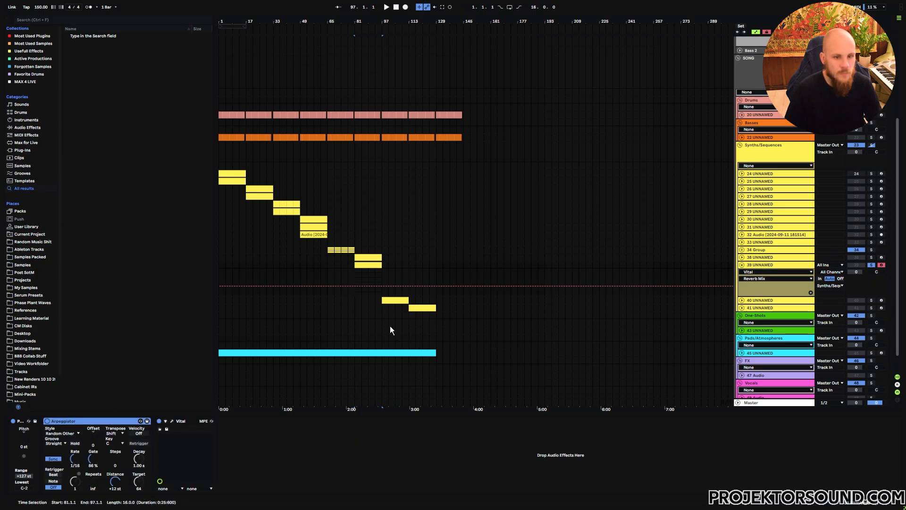
- Play the copied clip on track 39 from bar 81 to audition the arpeggiated Vital sound
left_click(357, 265)
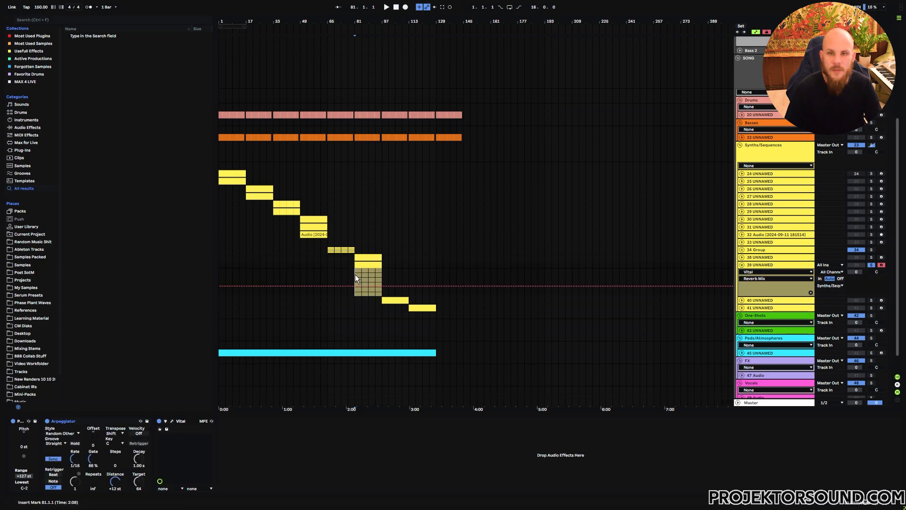
key("space")
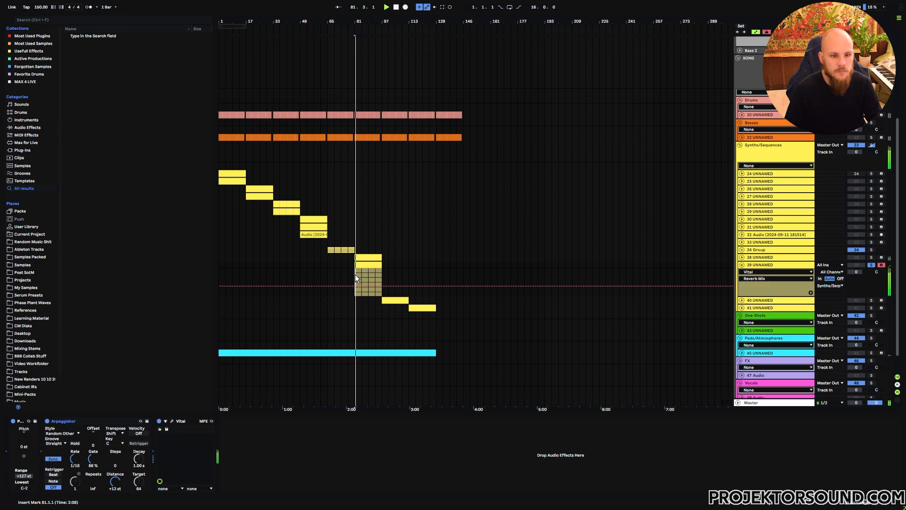
key("space")
- Open the copied clip on track 39 and transpose all its notes up two octaves to D#3-D#7
double_click(369, 265)
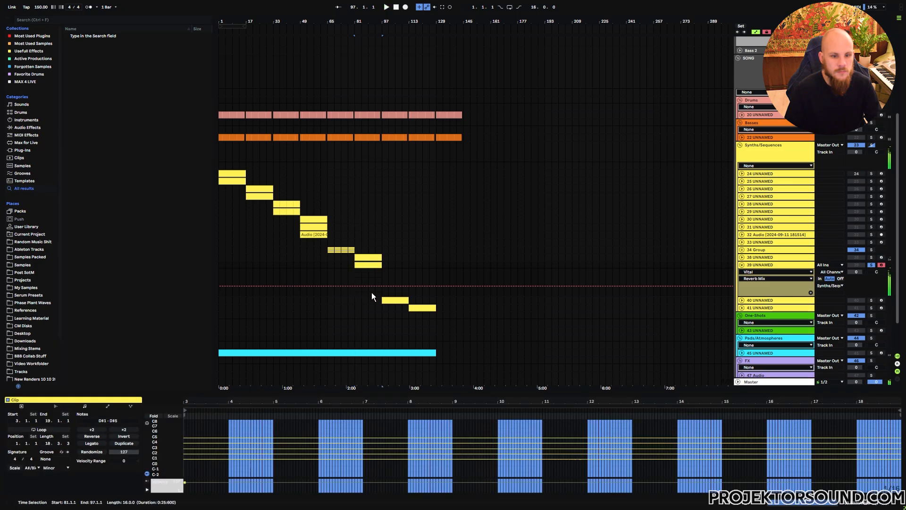
key("Delete")
left_click(380, 432)
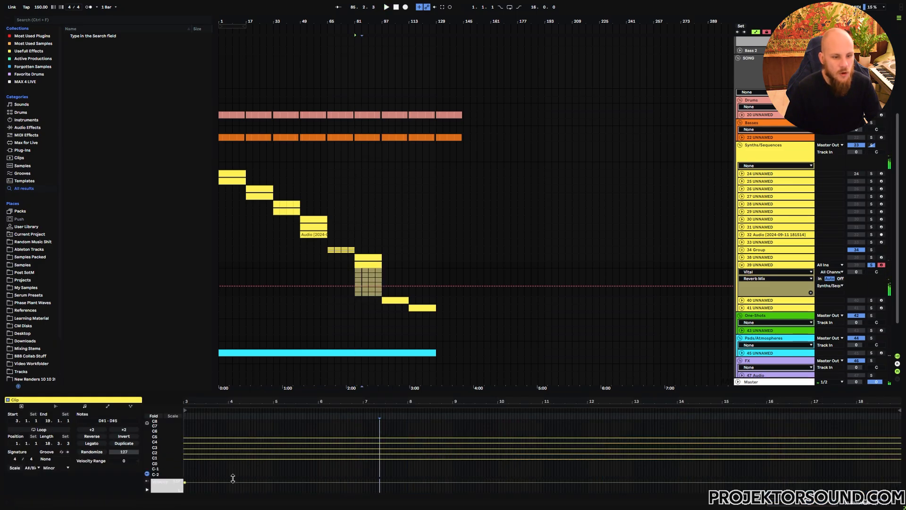
key("ctrl+a")
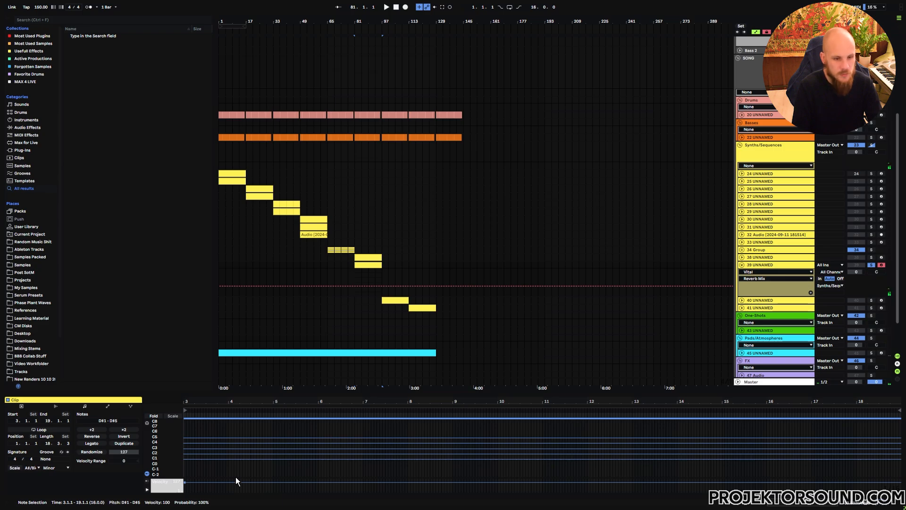
key("shift+Up")
key("shift+Up")
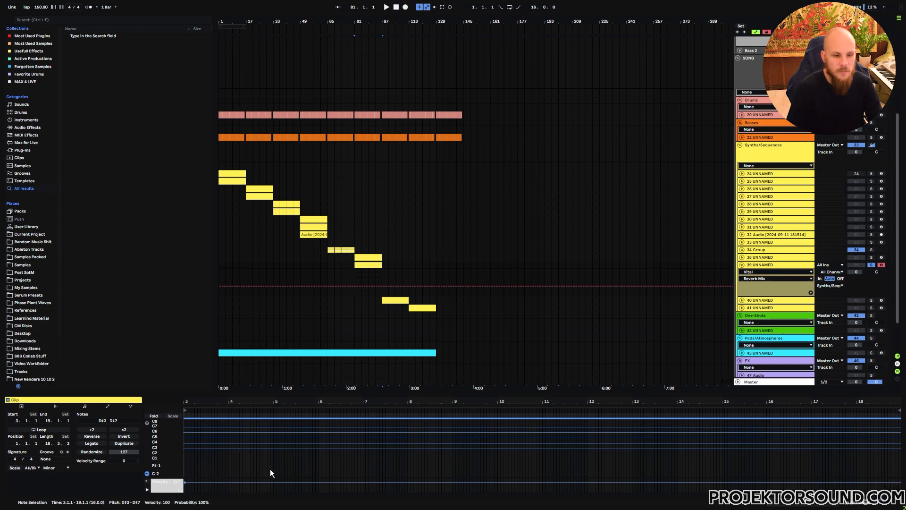
- Play the transposed clip and shorten the Arpeggiator's gate on track 39 to about 42%
key("space")
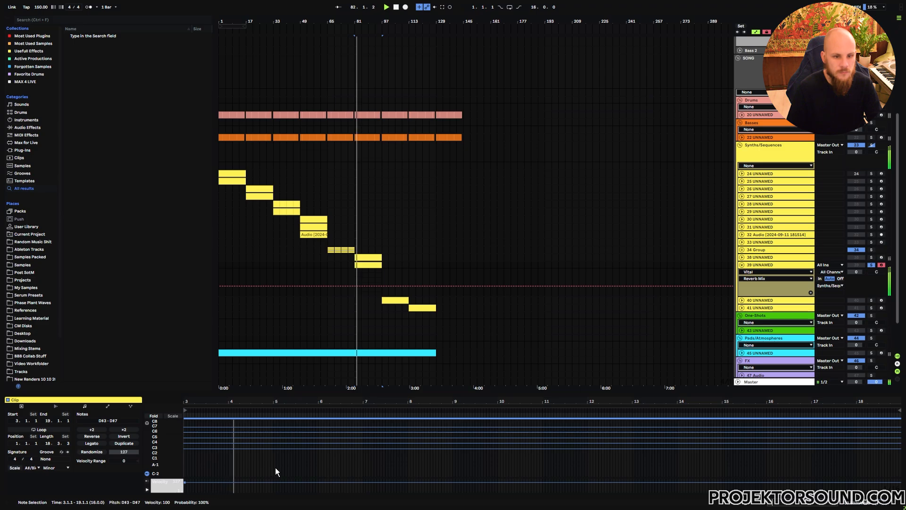
left_click(362, 282)
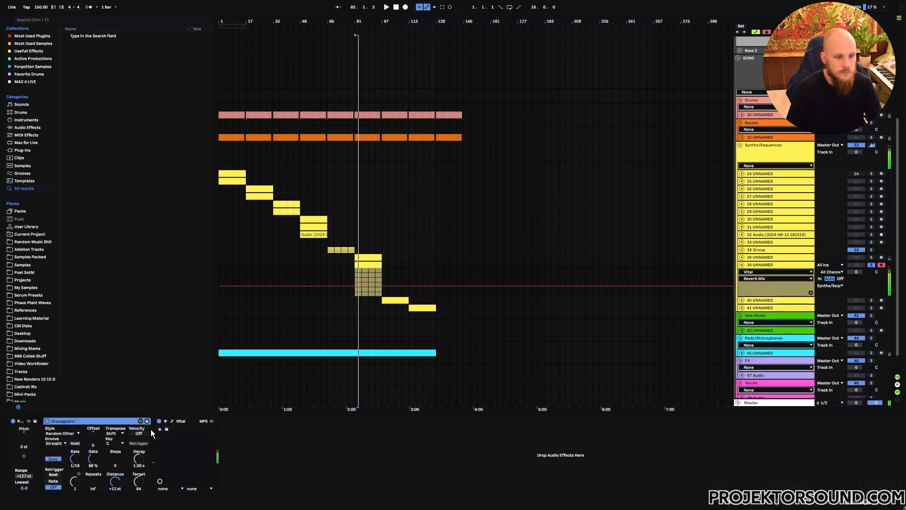
left_click_drag(92, 466, 93, 451)
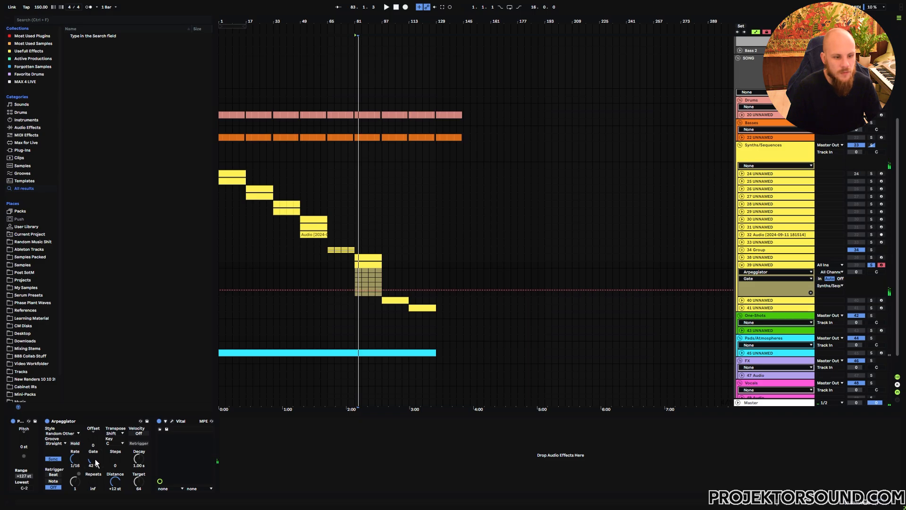
key("space")
- Reopen Vital and shape envelope 1 into a short pluck by adjusting its release, shortening the decay and lowering the sustain
left_click(172, 421)
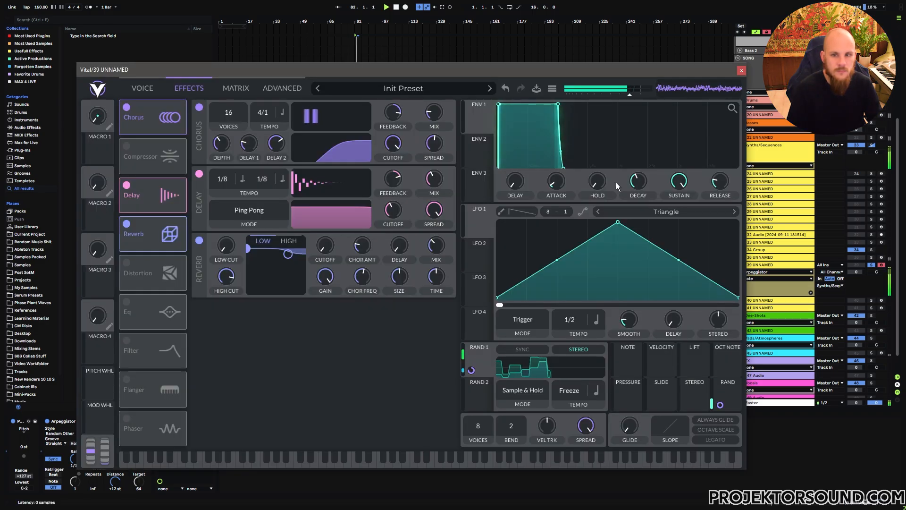
left_click_drag(720, 181, 706, 185)
left_click_drag(638, 181, 638, 198)
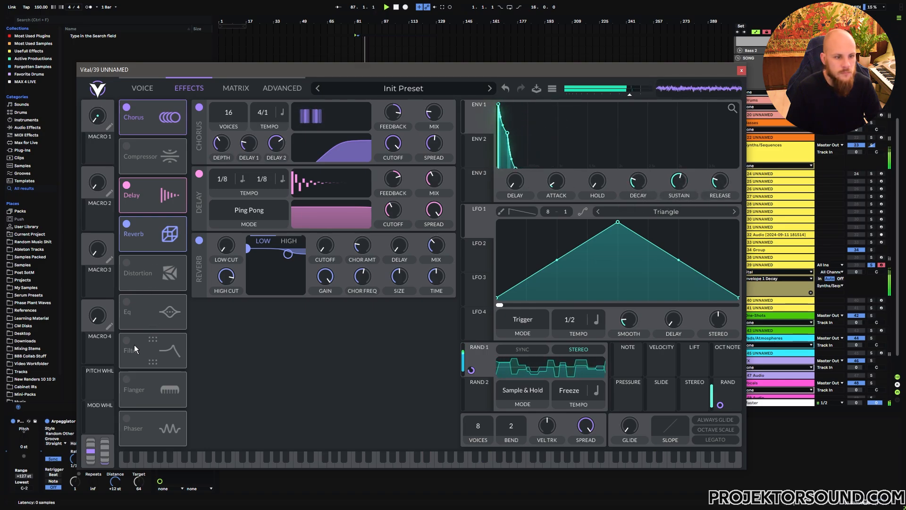
- Enable Vital's EQ as a low cut with less resonance and a higher cutoff, and slightly lengthen envelope 1's release
left_click(126, 302)
left_click(228, 308)
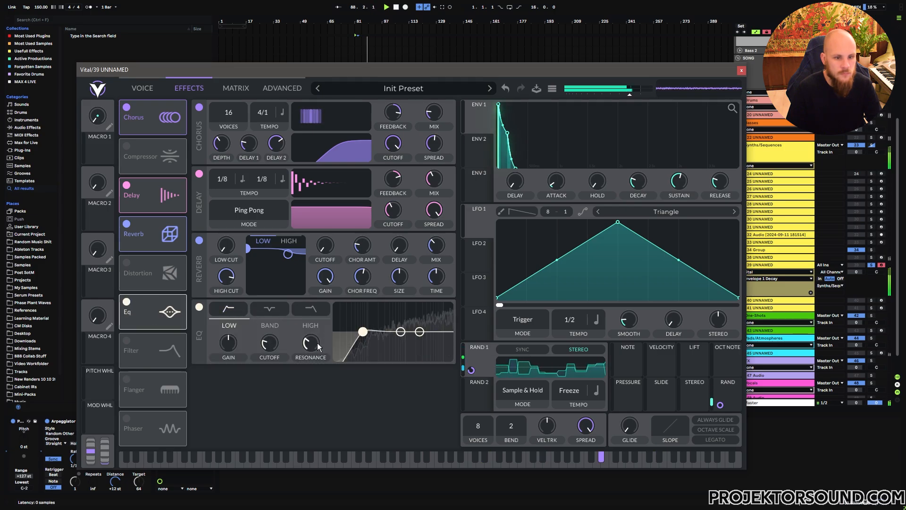
left_click_drag(310, 343, 317, 361)
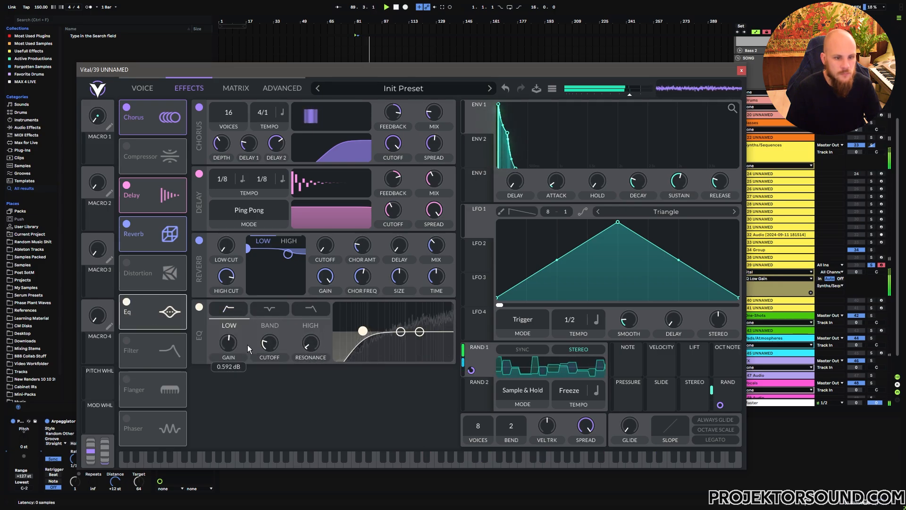
left_click_drag(270, 345, 278, 343)
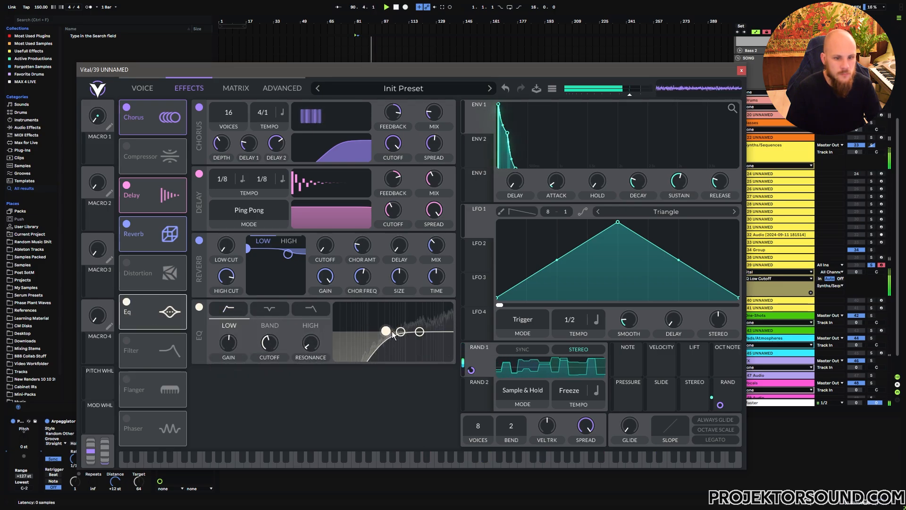
left_click_drag(722, 188, 721, 185)
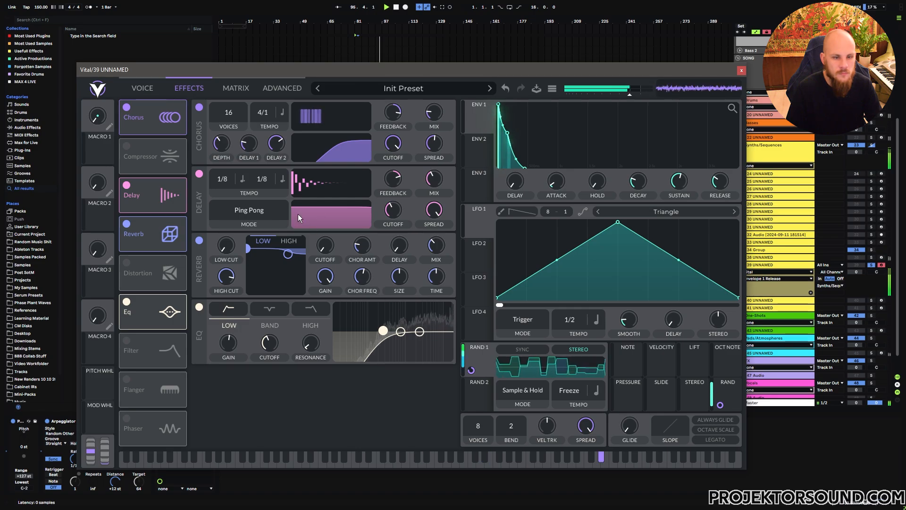
- Play the clip and reduce oscillator 1's unison to 5 voices
left_click(150, 90)
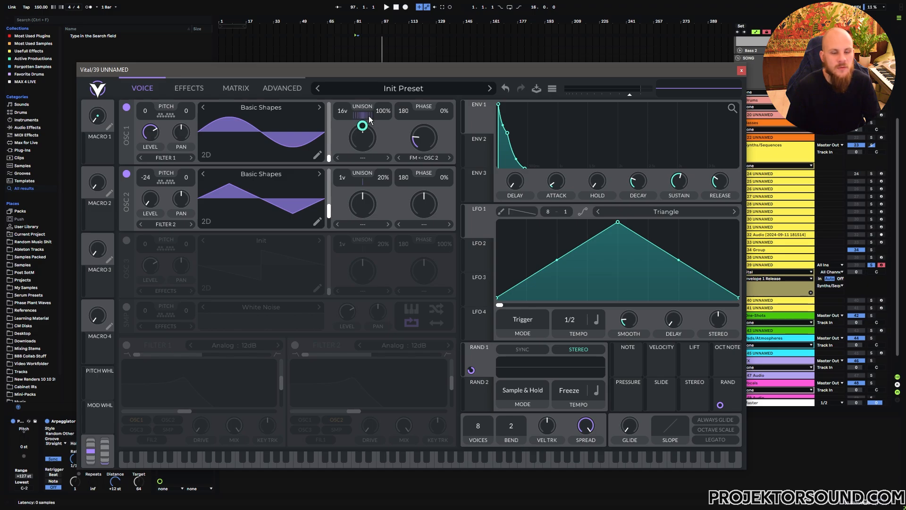
key("space")
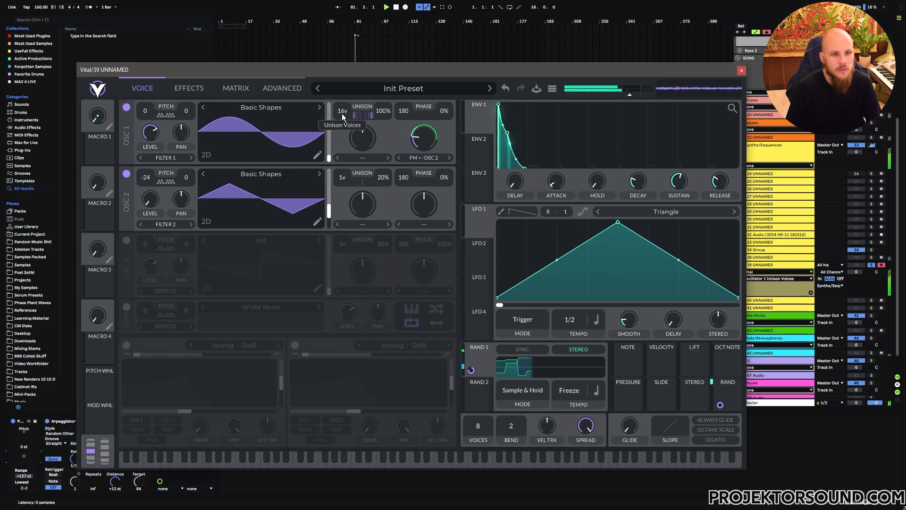
left_click_drag(342, 113, 344, 169)
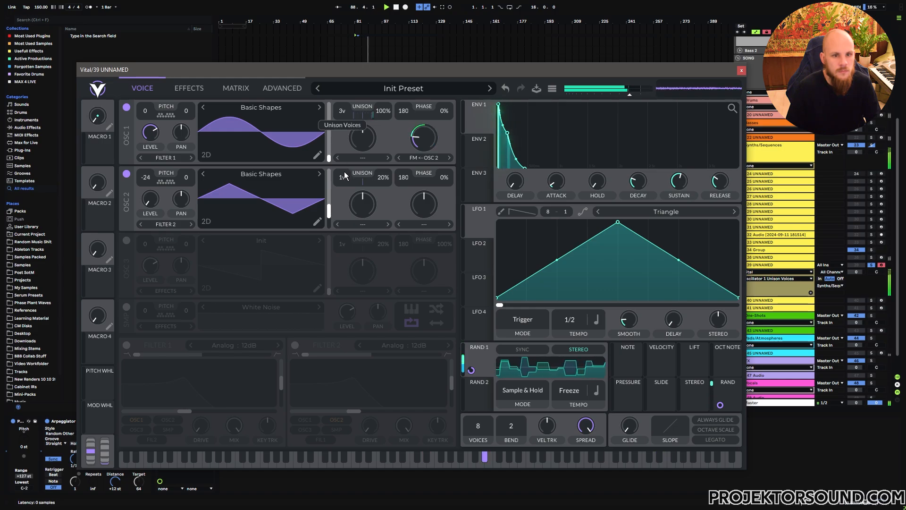
left_click_drag(344, 169, 344, 165)
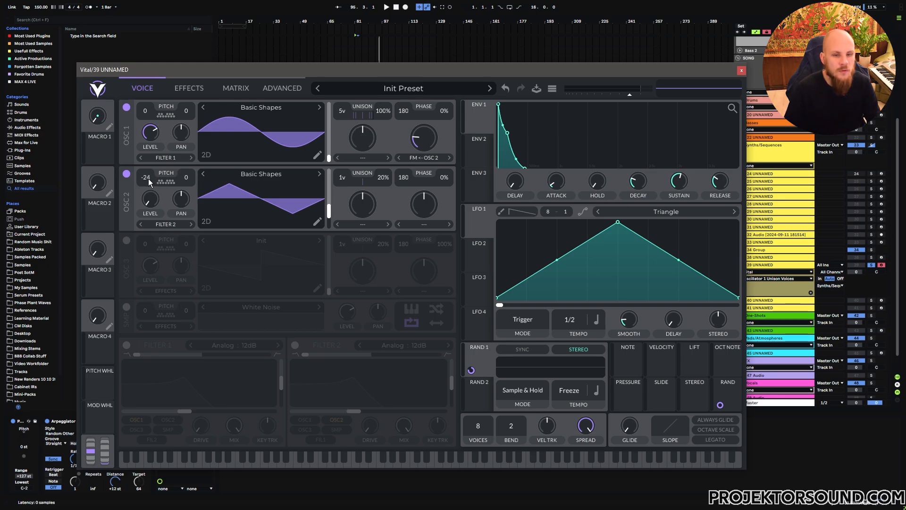
- Try different octave transpositions on oscillator 2 during playback and settle on -36 semitones
key("space")
left_click_drag(148, 178, 149, 174)
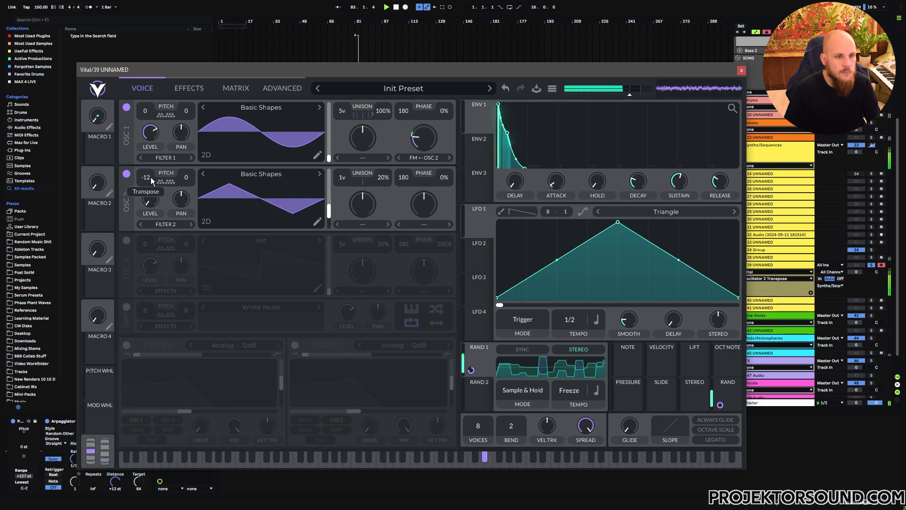
left_click_drag(151, 177, 151, 186)
scroll(150, 187, "up", 12)
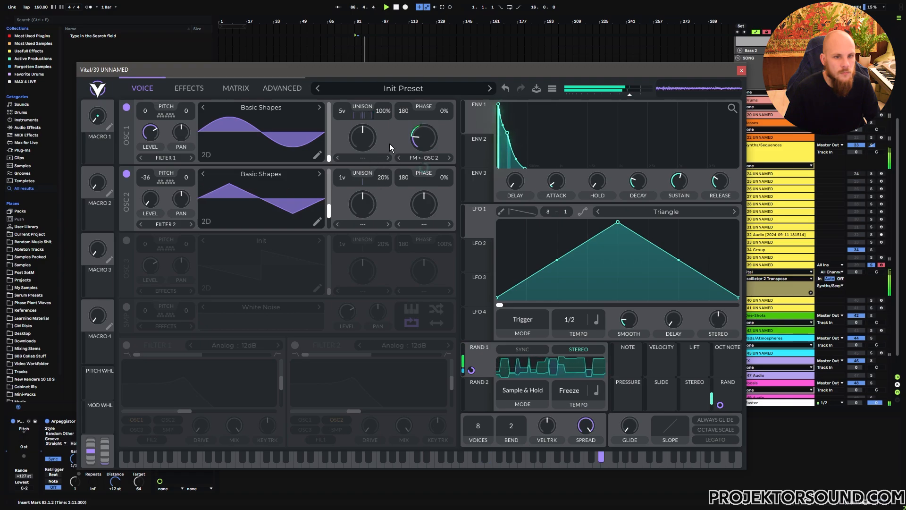
key("space")
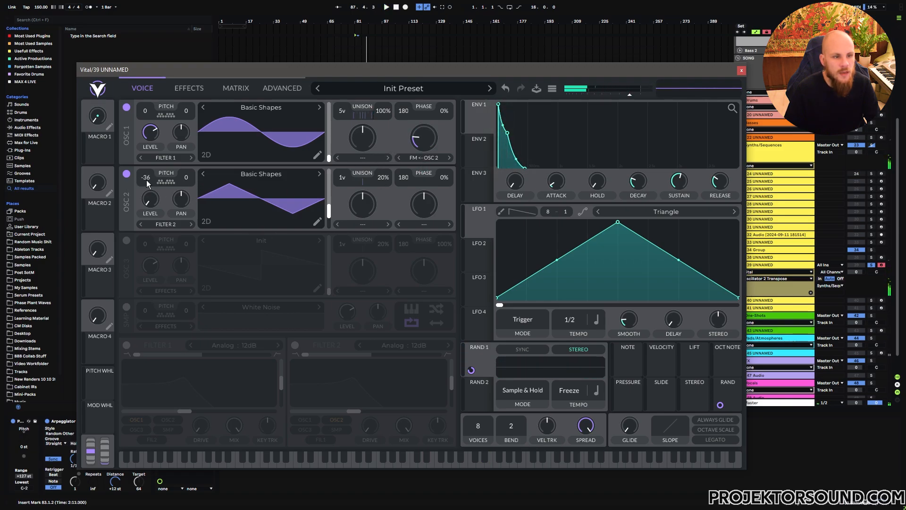
- Audition oscillator 2's triangle, saw and square wave frames during playback, ending on the sine shape at the lowest frame
left_click_drag(327, 209, 328, 226)
key("space")
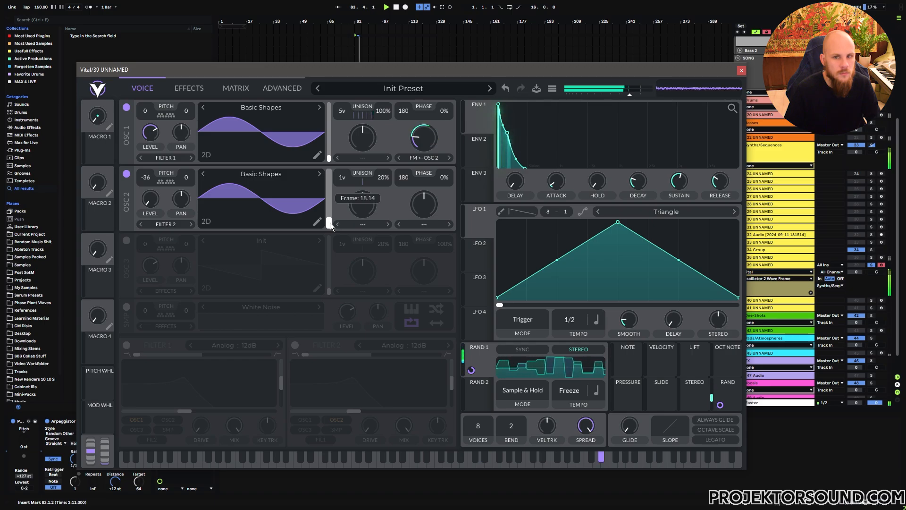
left_click_drag(330, 222, 331, 212)
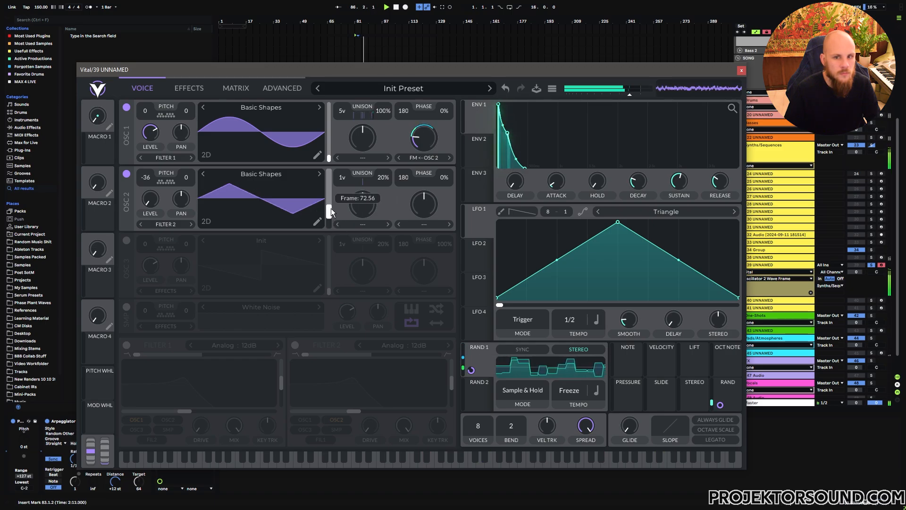
left_click_drag(331, 211, 332, 202)
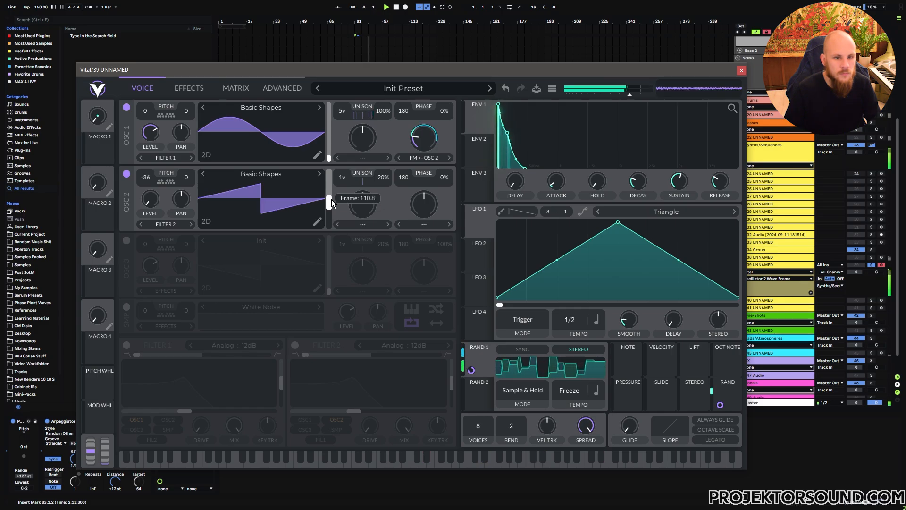
left_click_drag(333, 200, 333, 198)
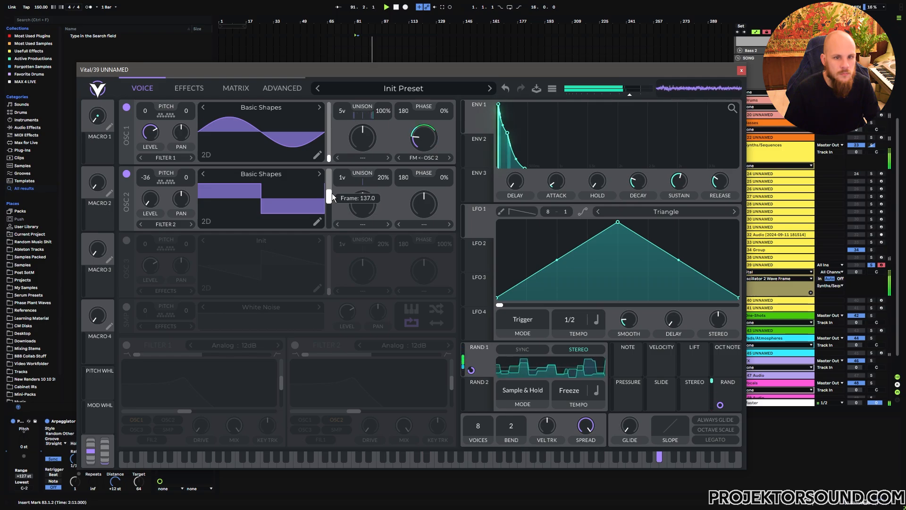
left_click_drag(332, 194, 356, 224)
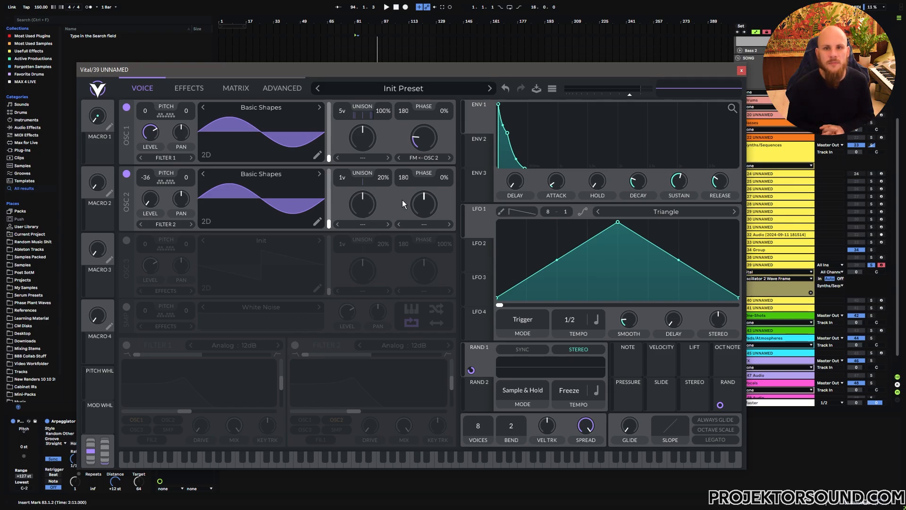
- Enable the Phaser effect and place it directly after the Chorus in the effects chain
left_click(190, 89)
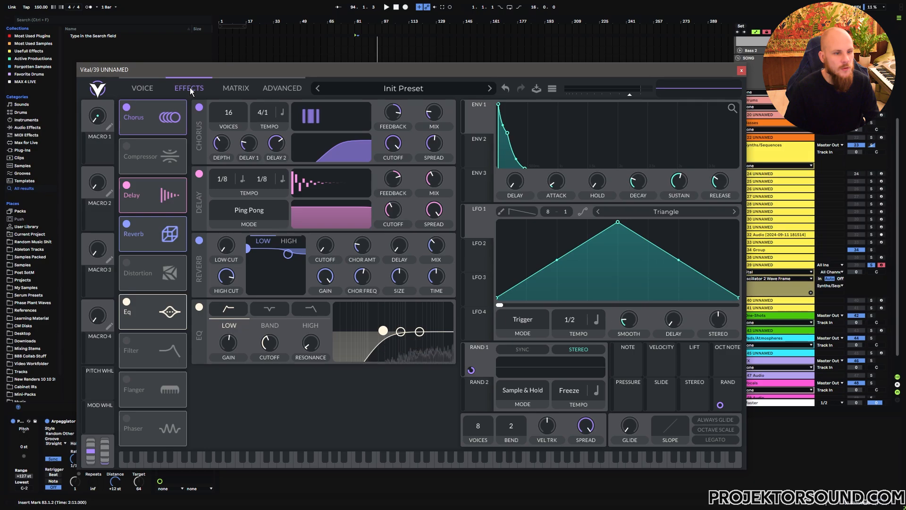
left_click(127, 419)
left_click_drag(142, 427, 156, 160)
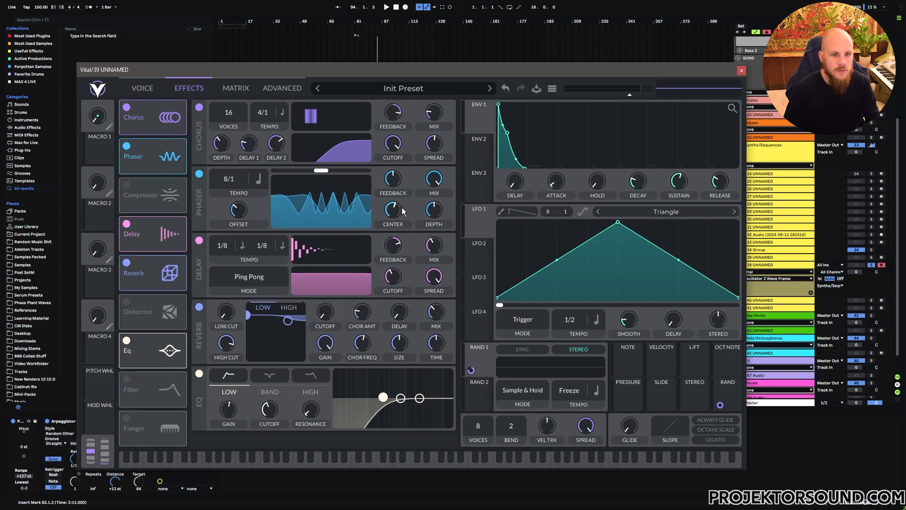
- Adjust the Phaser during playback: lower the mix, increase the depth, and set feedback to about 80% and offset to about 179
key("space")
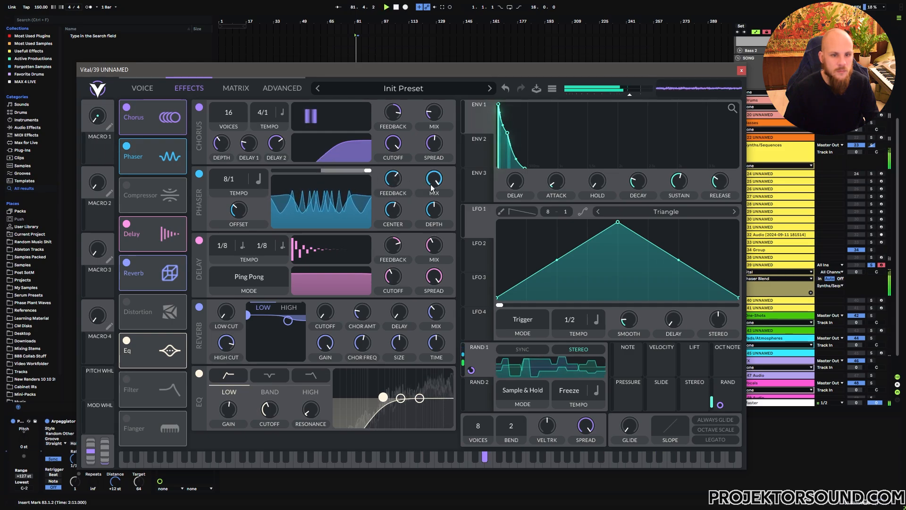
left_click_drag(431, 188, 436, 208)
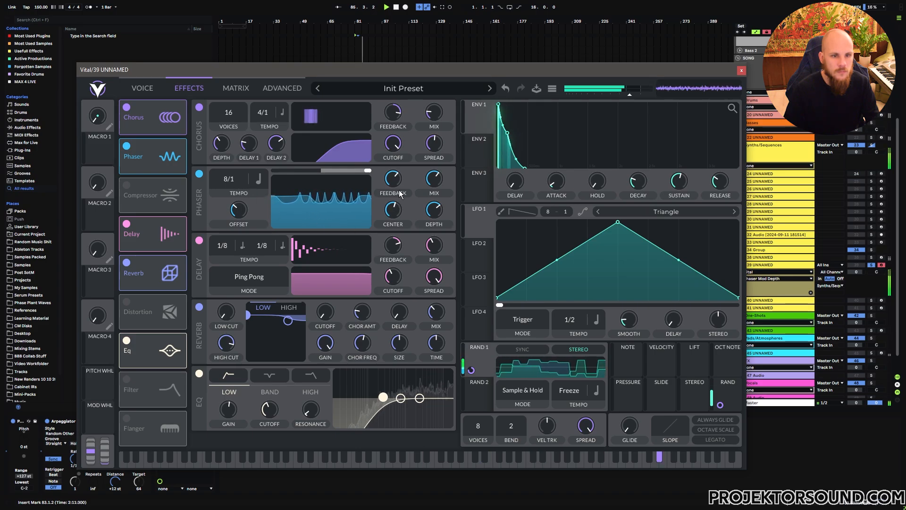
left_click_drag(400, 193, 400, 177)
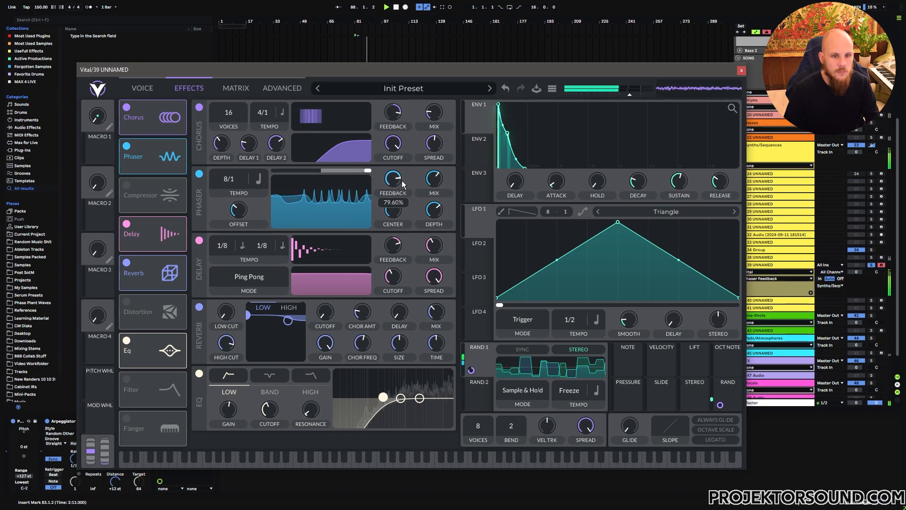
left_click(244, 211)
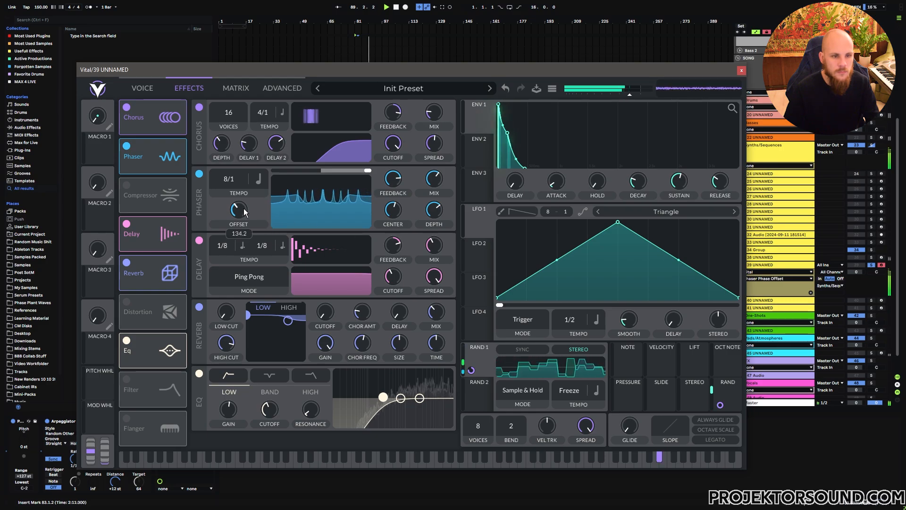
left_click_drag(245, 211, 246, 207)
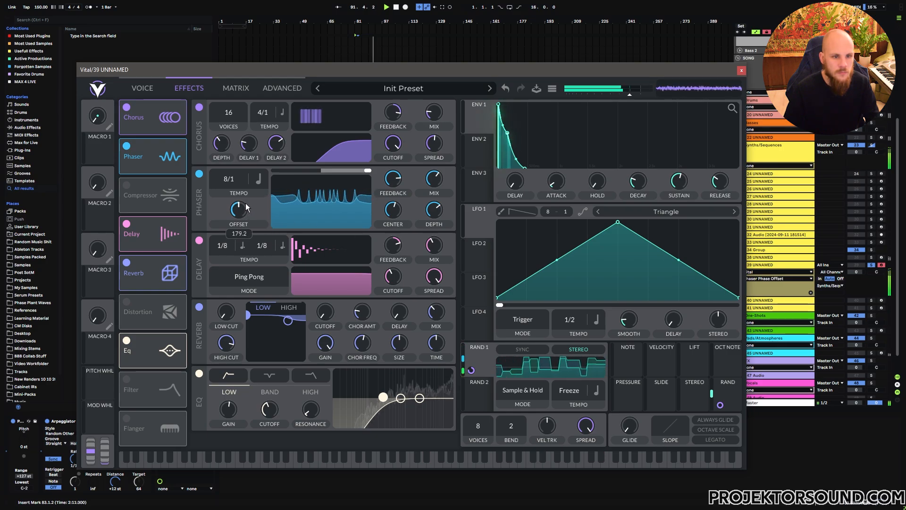